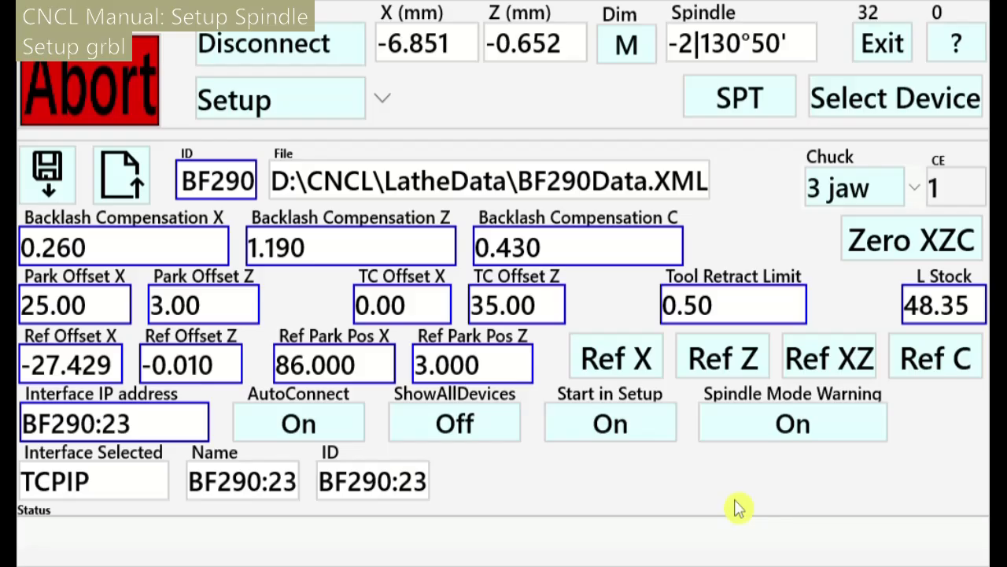
# Switch CNCL to the Setup Grbl controller settings page
pyautogui.click(305, 113)
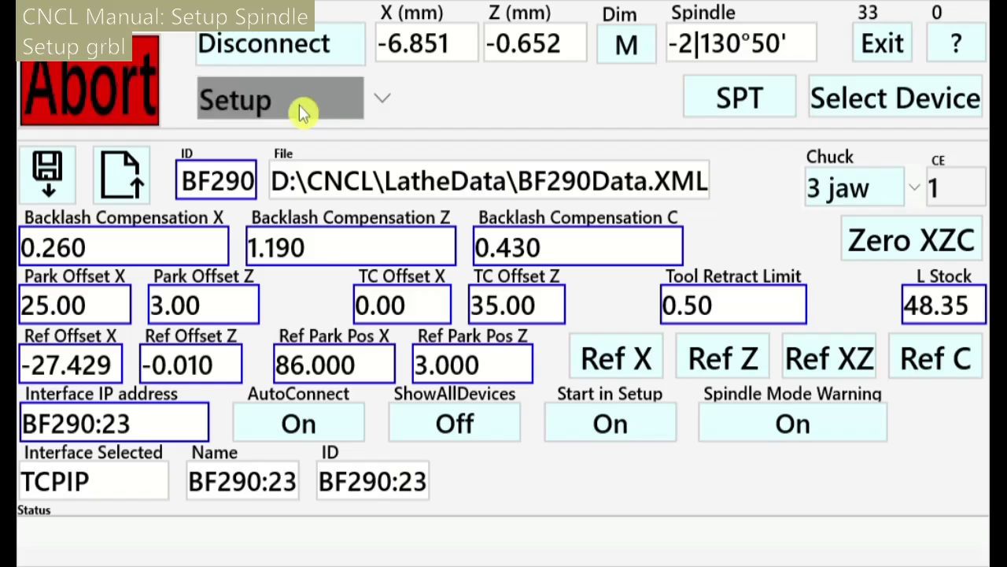
pyautogui.scroll(-3, 310, 407)
pyautogui.scroll(-3, 308, 508)
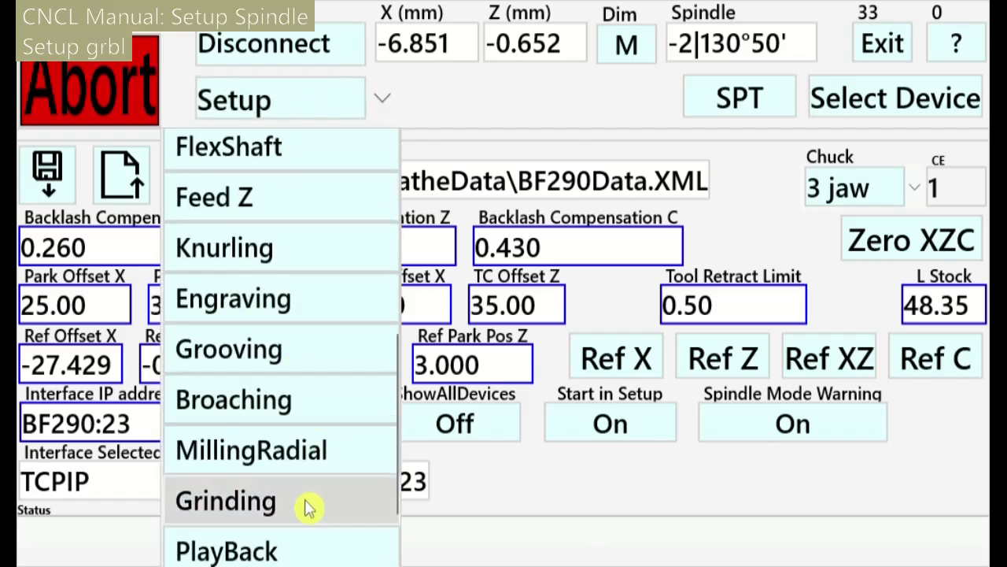
pyautogui.moveTo(307, 519)
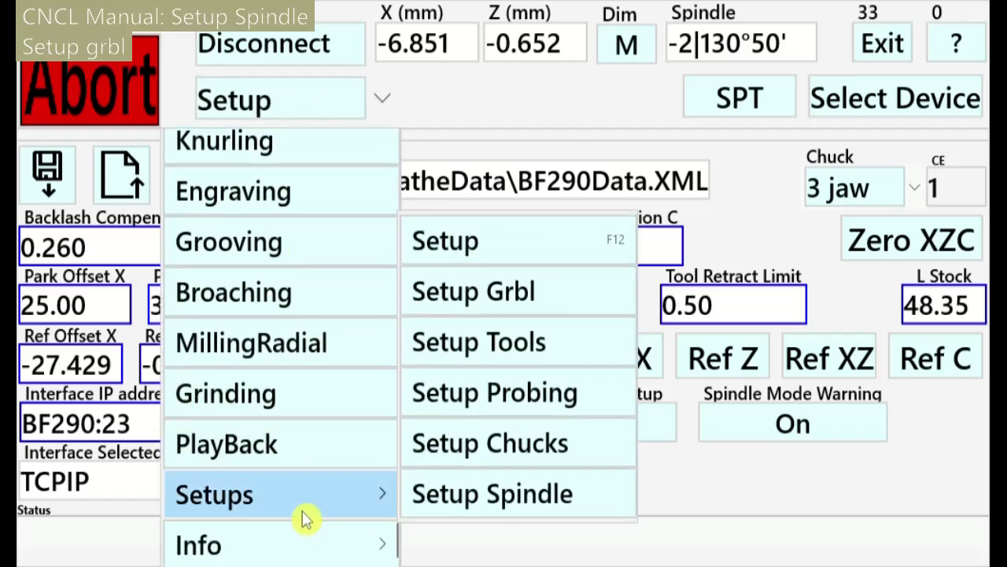
pyautogui.click(548, 315)
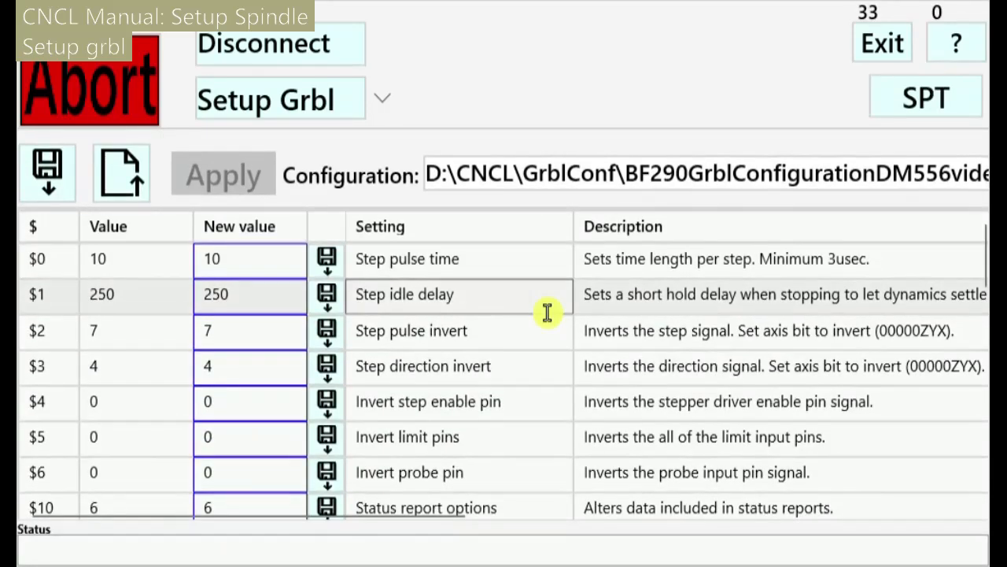
pyautogui.scroll(-4, 506, 379)
pyautogui.scroll(-7, 504, 382)
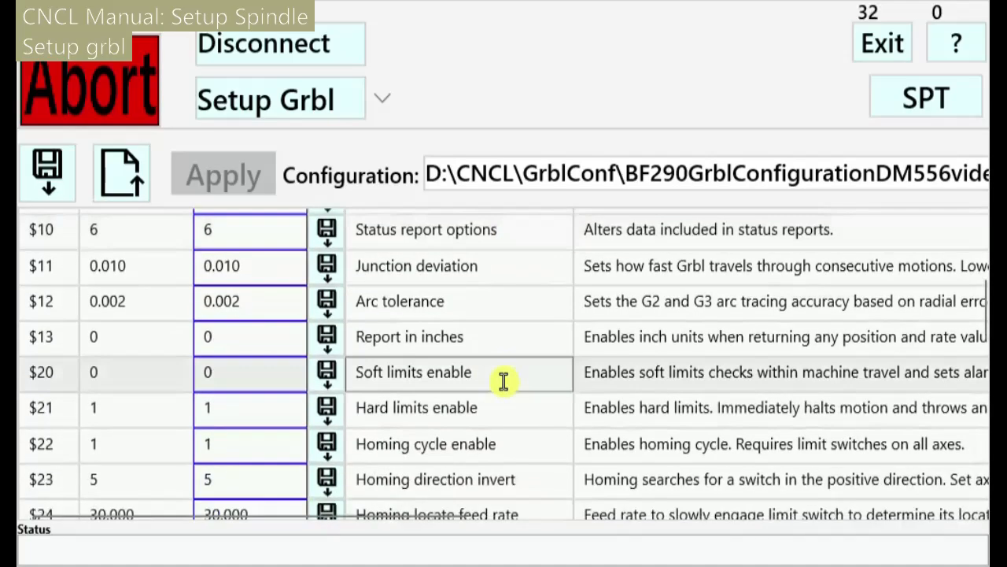
pyautogui.scroll(-5, 504, 381)
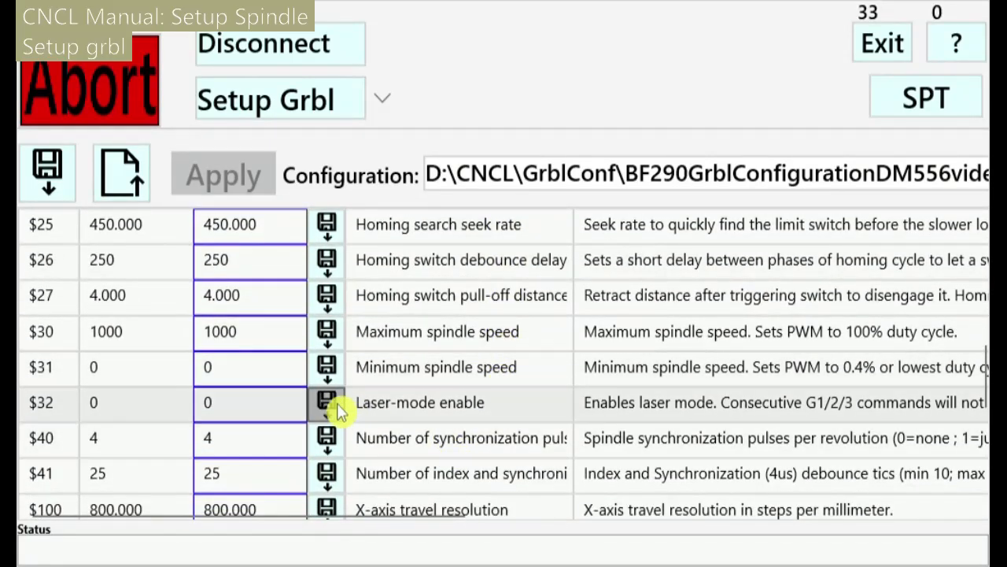
# Change $30 maximum spindle speed from 1000 to 2000 and save it to the controller
pyautogui.moveTo(279, 386); pyautogui.dragTo(191, 383)
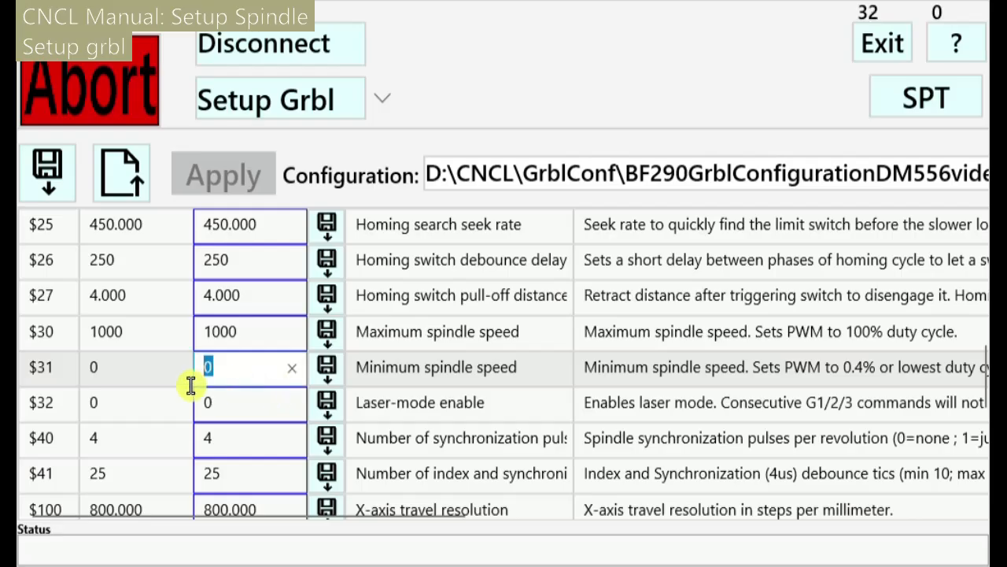
pyautogui.moveTo(262, 342); pyautogui.dragTo(194, 345)
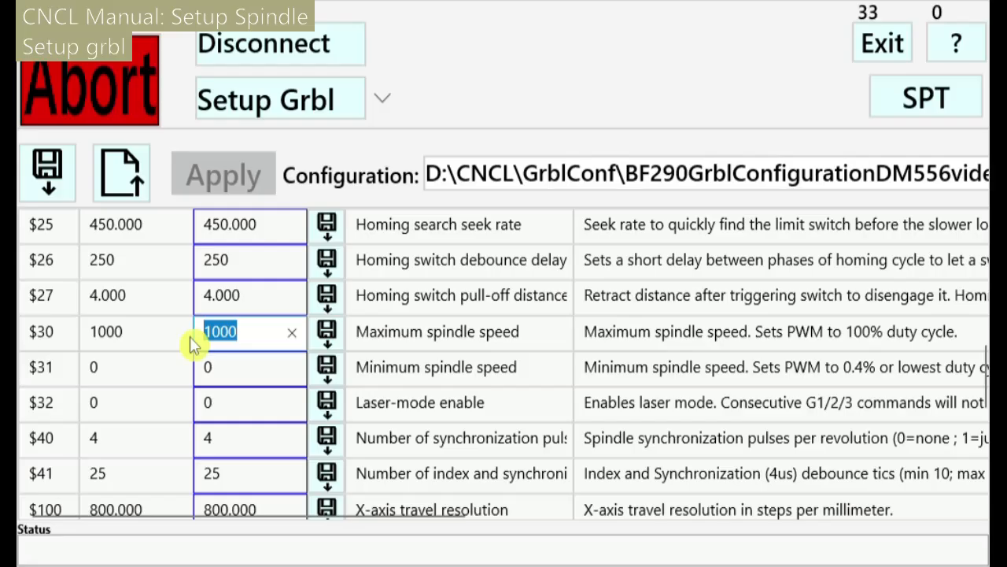
pyautogui.write('2000')
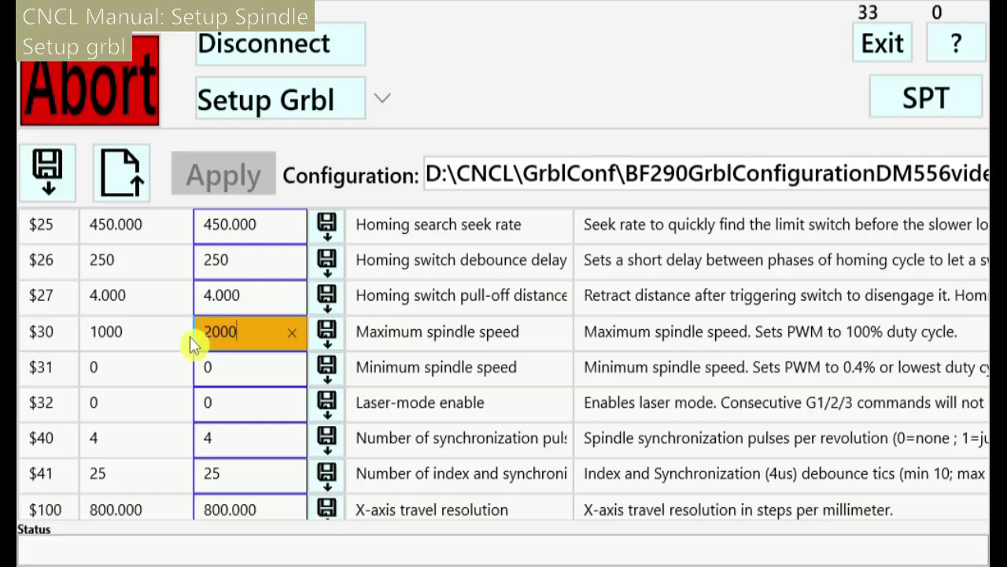
pyautogui.press('Return')
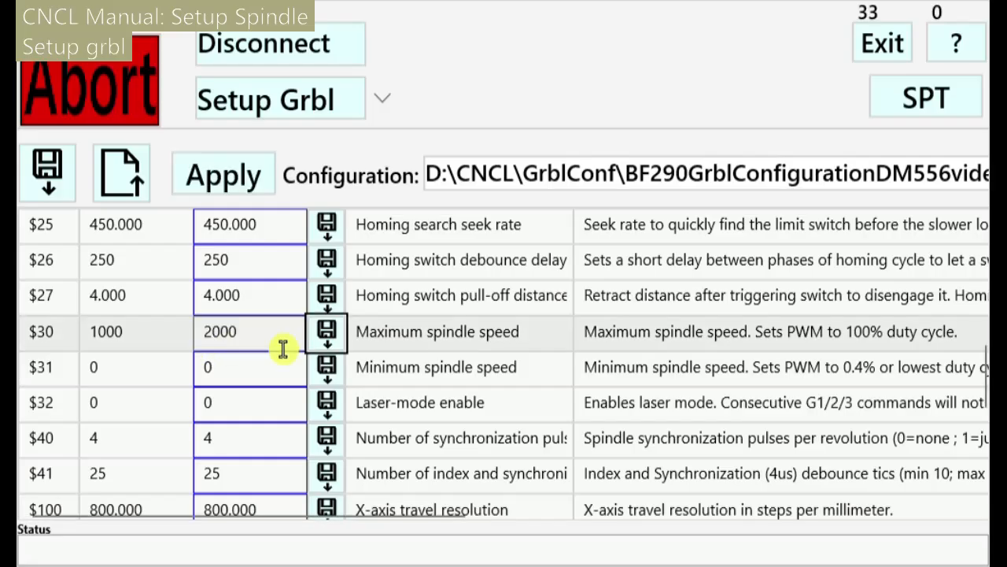
pyautogui.click(325, 346)
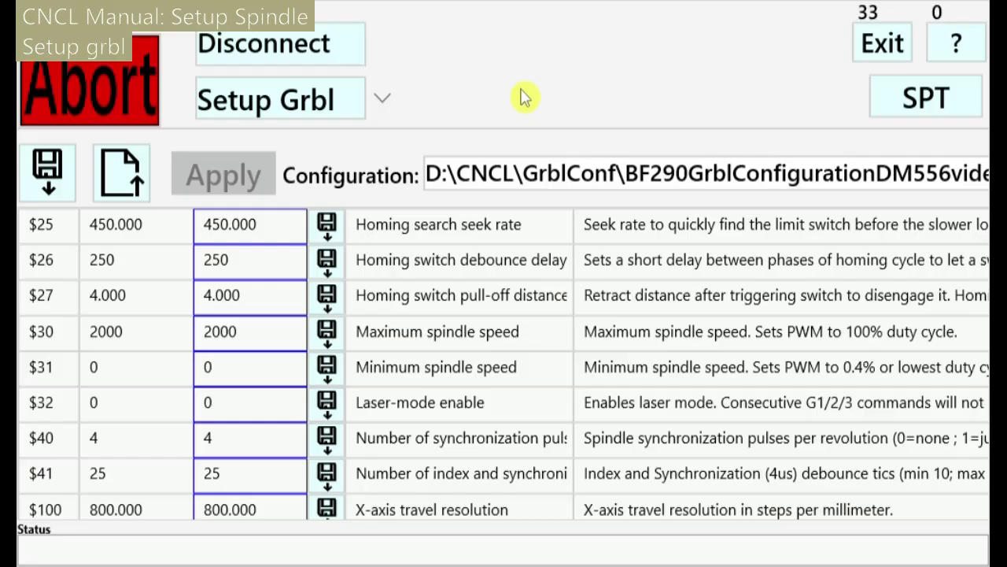
# Reopen the operating mode list at the Setups submenu
pyautogui.click(347, 102)
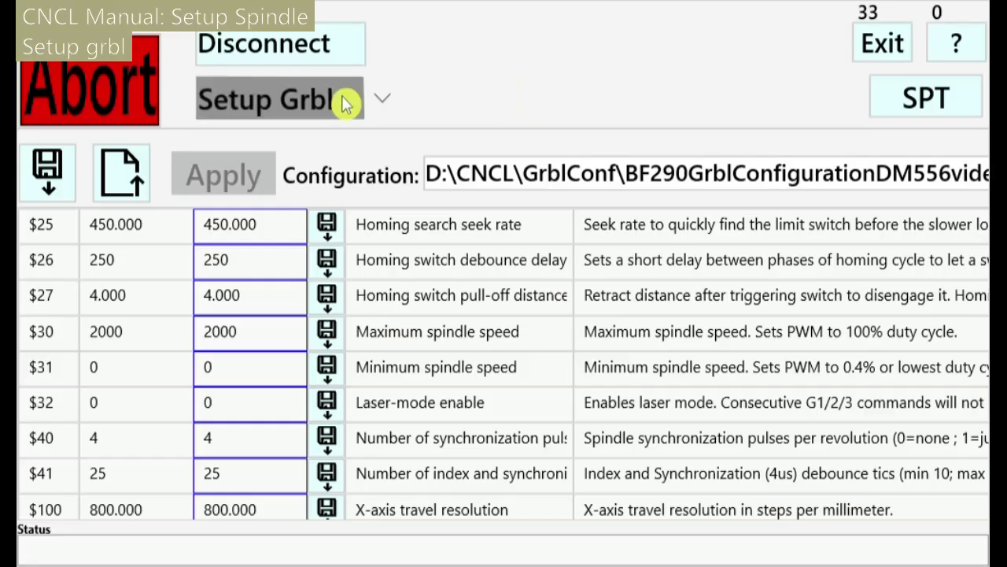
pyautogui.scroll(-8, 288, 477)
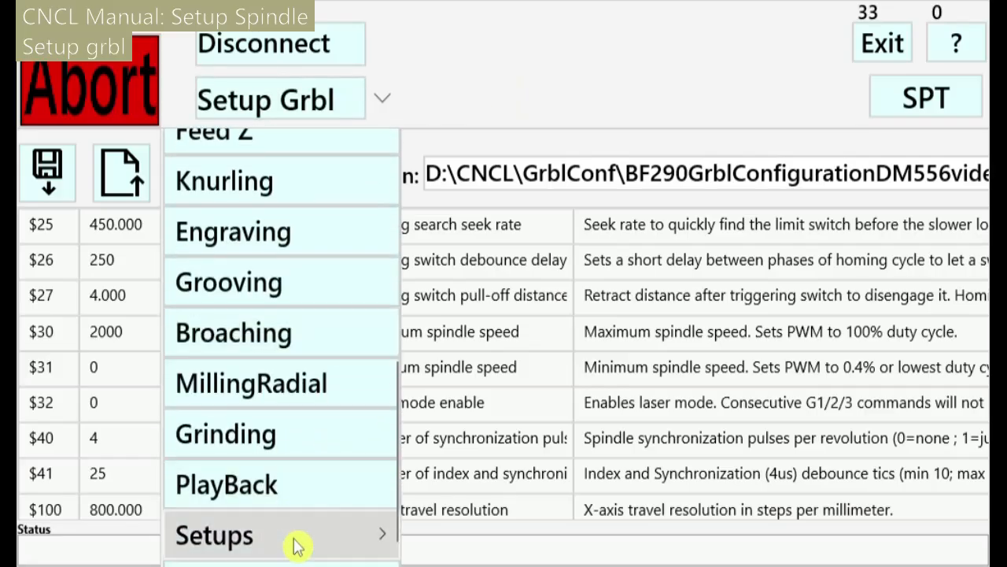
pyautogui.moveTo(292, 539)
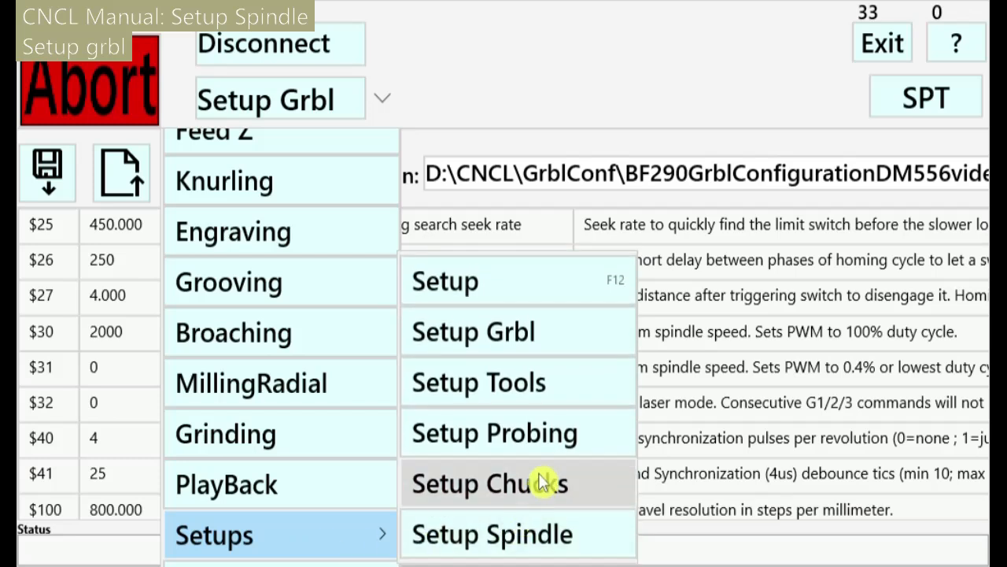
# Switch to the Setup Spindle page showing Max RPM 1000 and the calibration table
pyautogui.click(547, 548)
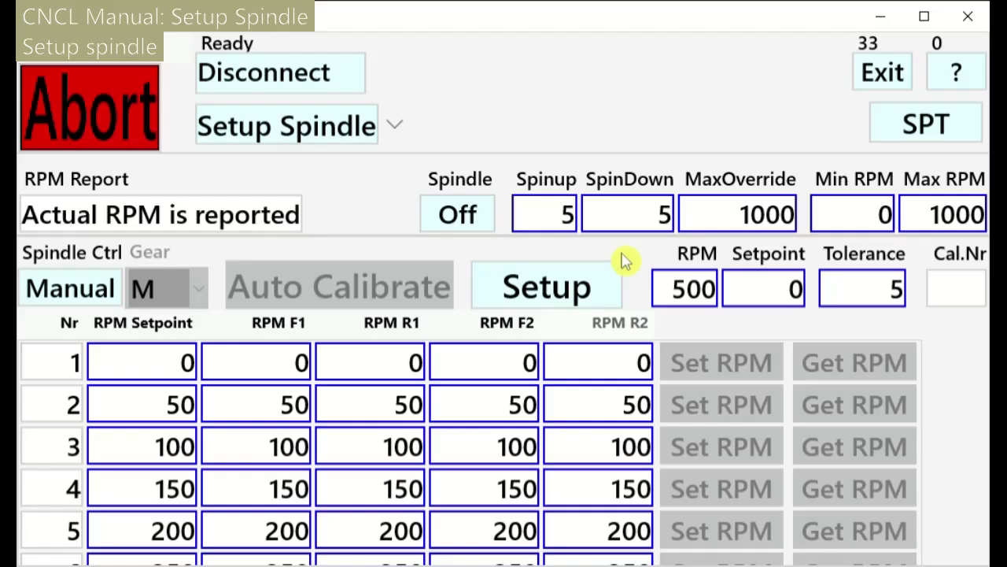
# Set the spindle SpinDown value to 15
pyautogui.click(653, 233)
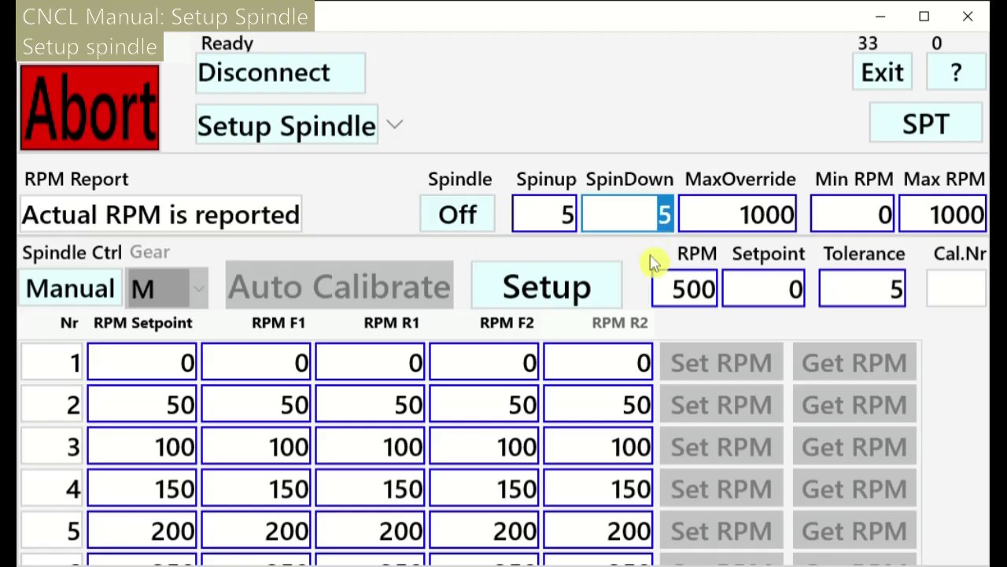
pyautogui.write('15')
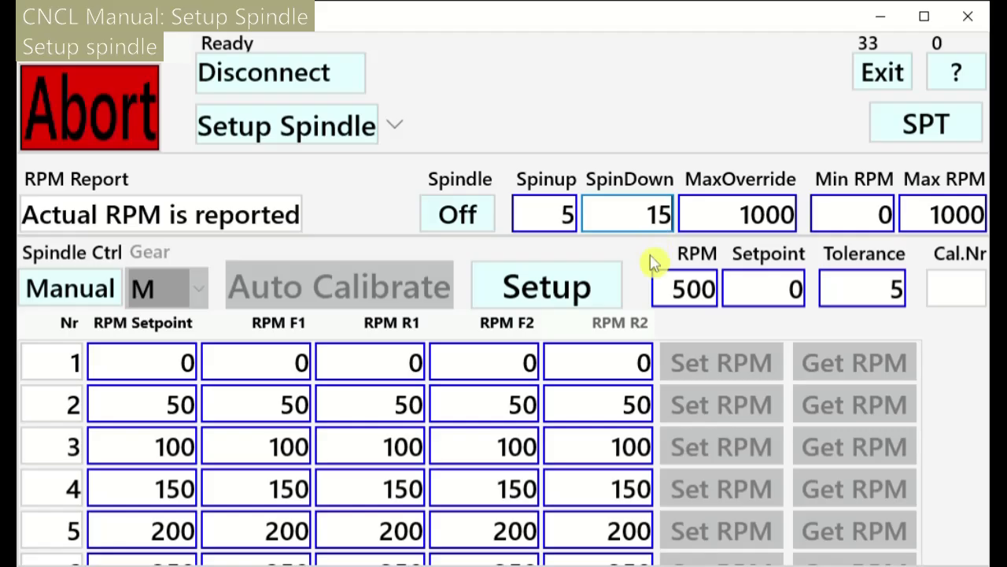
pyautogui.press('Return')
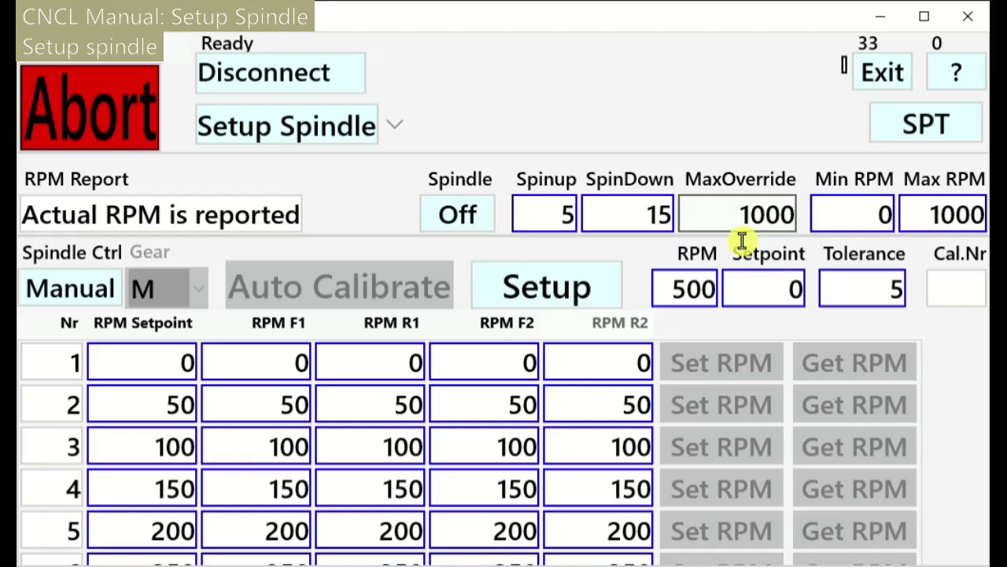
# Set Min RPM 60 and Max RPM 1850, then rebuild the RPM table
pyautogui.click(851, 241)
pyautogui.write('60')
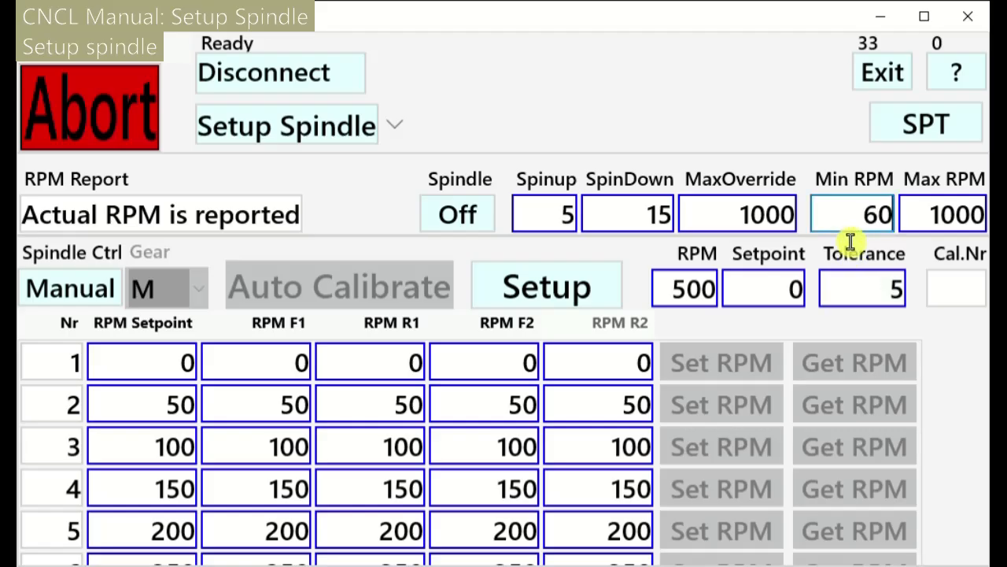
pyautogui.press('Return')
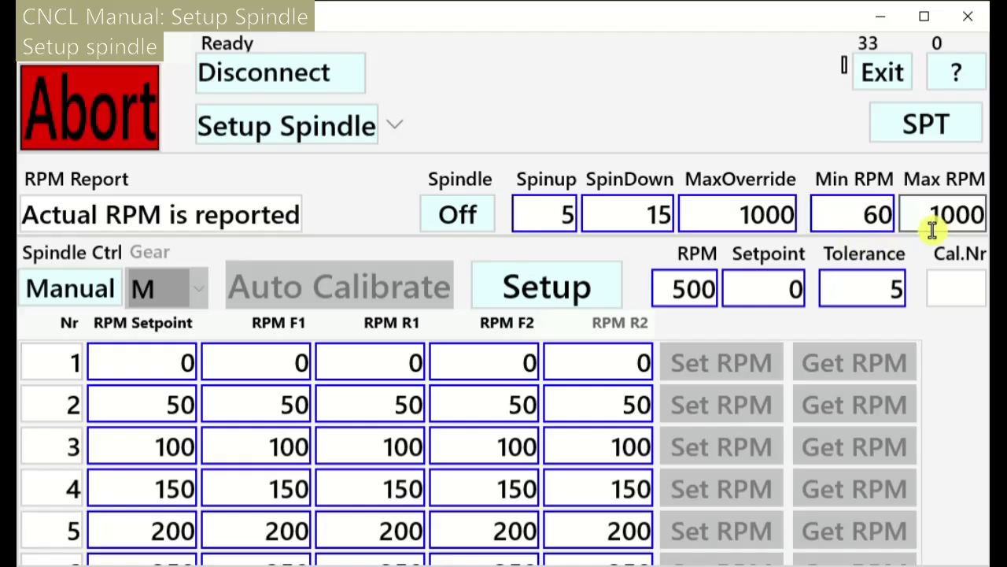
pyautogui.click(929, 217)
pyautogui.write('1850')
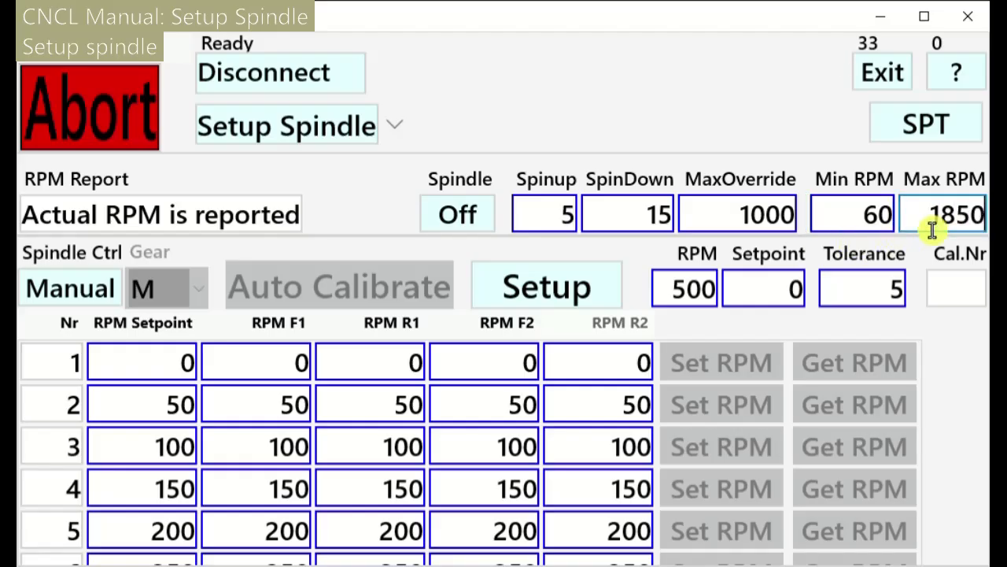
pyautogui.press('Return')
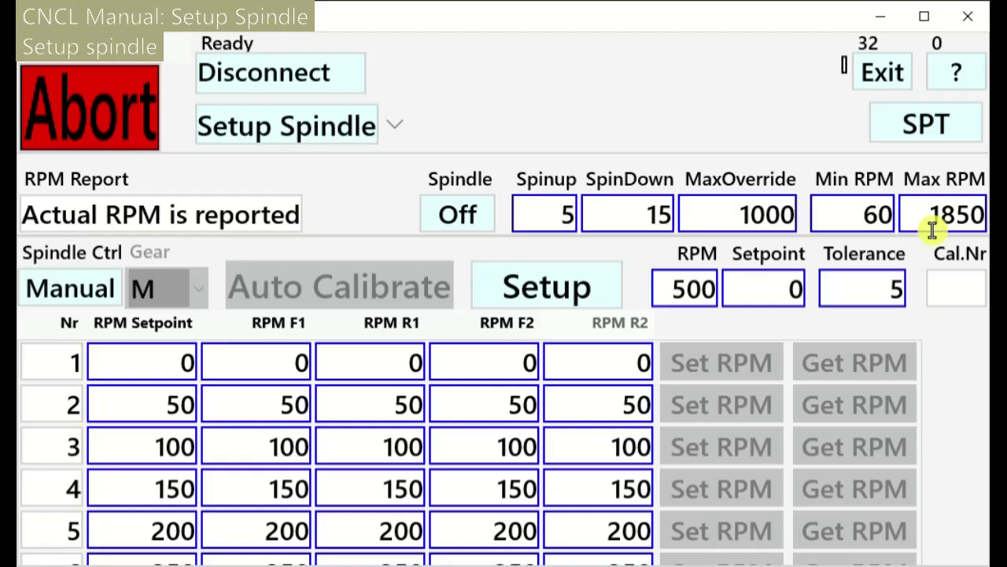
pyautogui.click(557, 305)
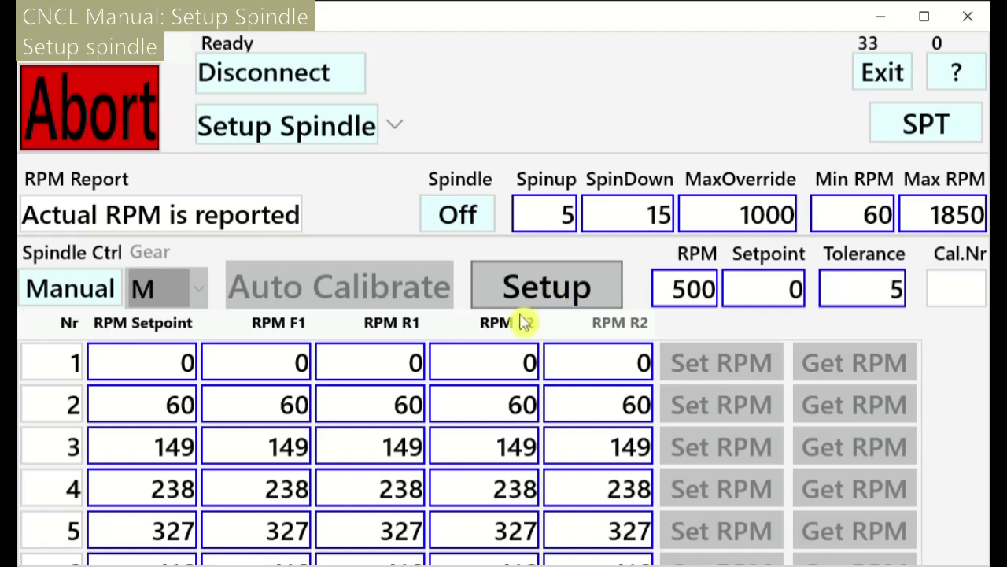
pyautogui.scroll(-3, 236, 468)
pyautogui.scroll(-10, 238, 466)
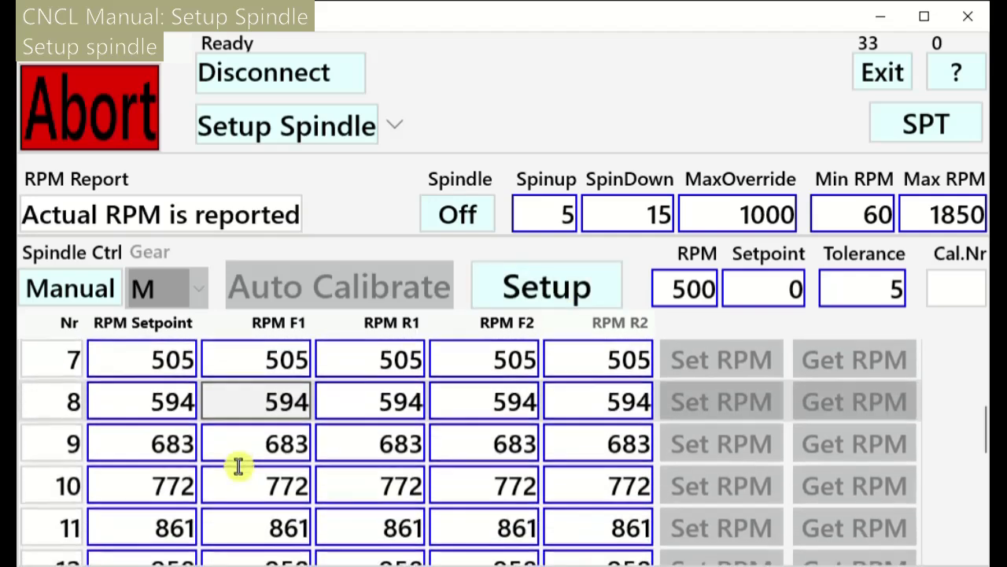
pyautogui.scroll(-2, 238, 466)
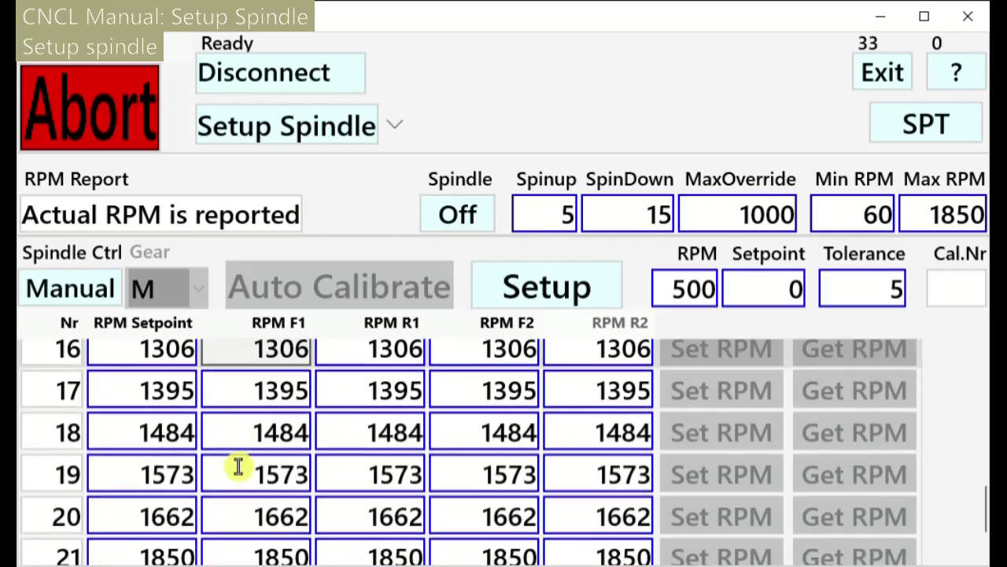
pyautogui.scroll(13, 239, 466)
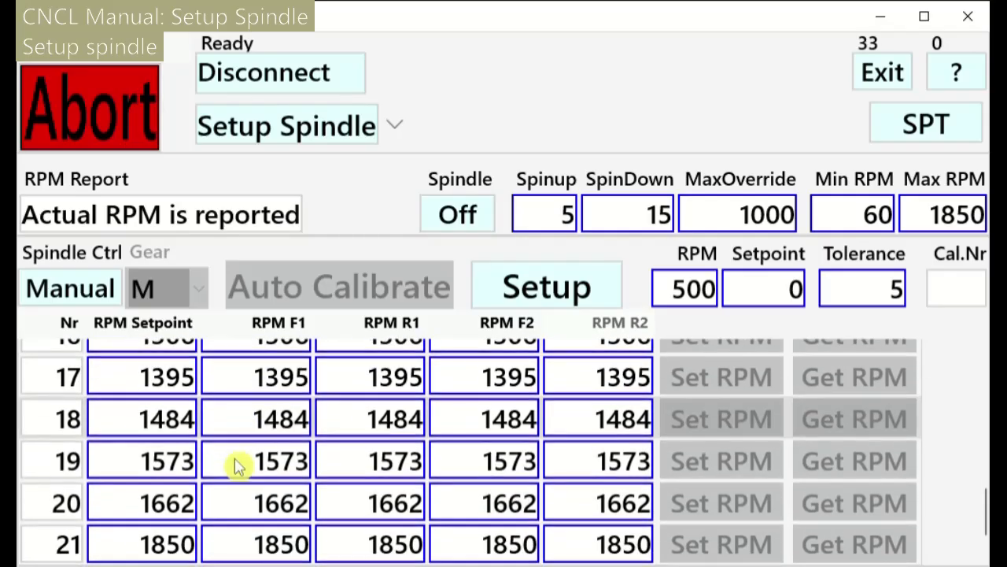
pyautogui.scroll(2, 238, 466)
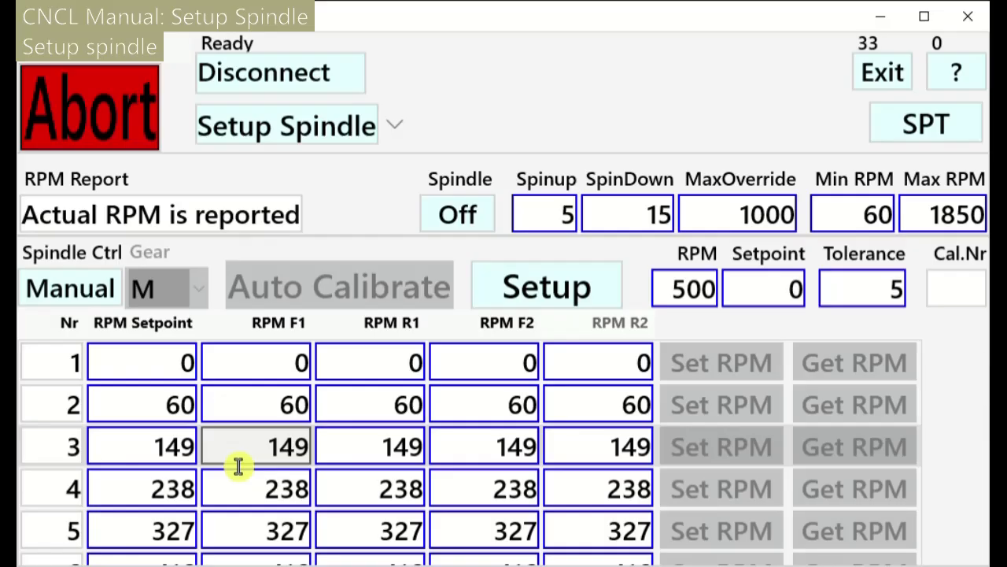
# Change the range to Min RPM 0 and Max RPM 2000 and regenerate the table
pyautogui.click(872, 236)
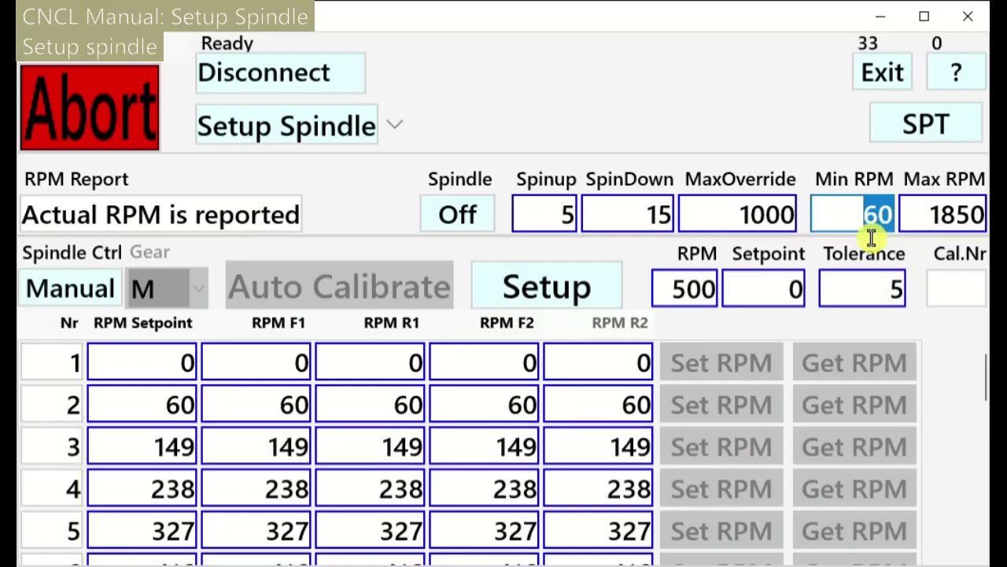
pyautogui.write('0')
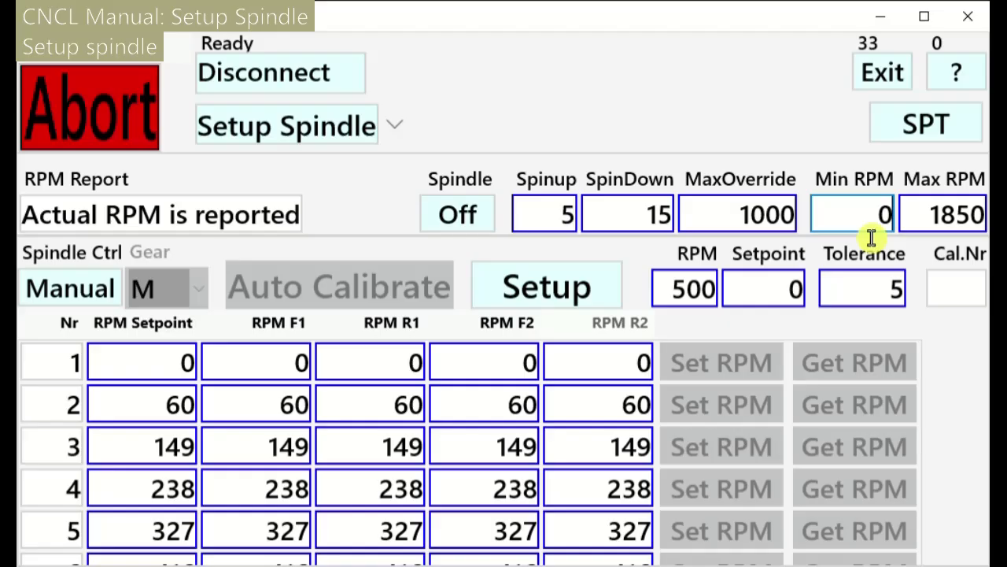
pyautogui.click(924, 236)
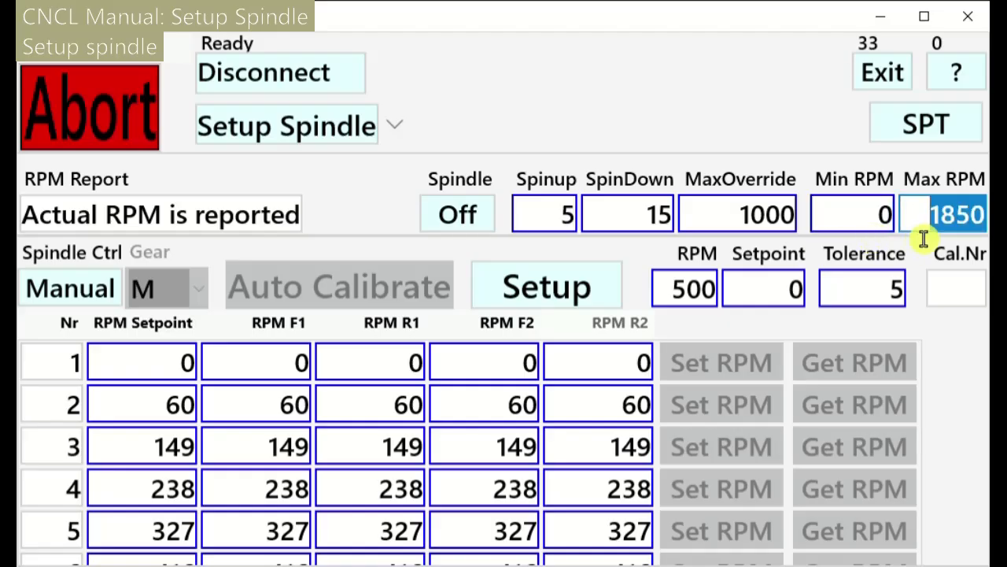
pyautogui.write('2000')
pyautogui.press('Return')
pyautogui.click(596, 299)
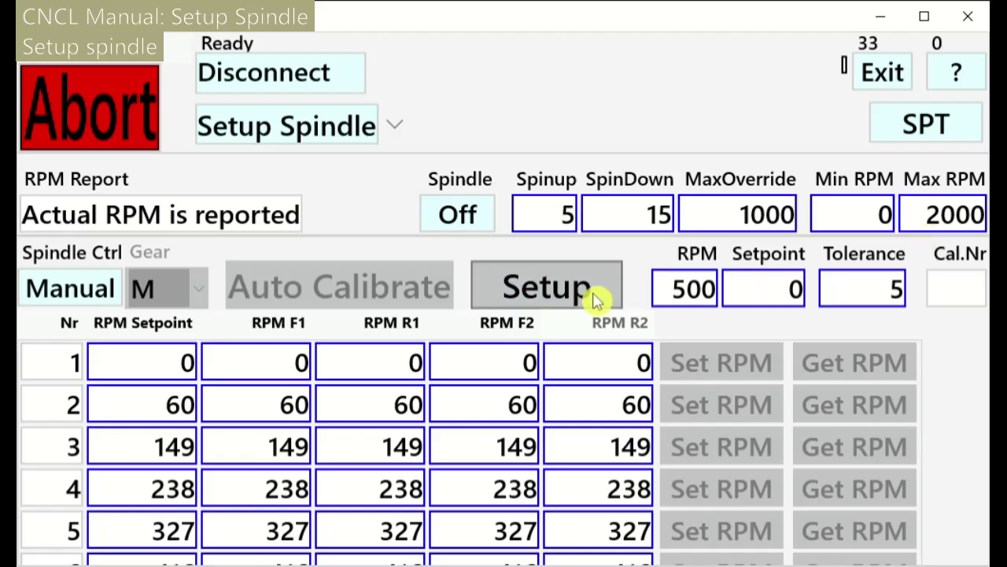
# Enter 60 in the Min RPM field and 1850 in the Max RPM field
pyautogui.scroll(-5, 252, 472)
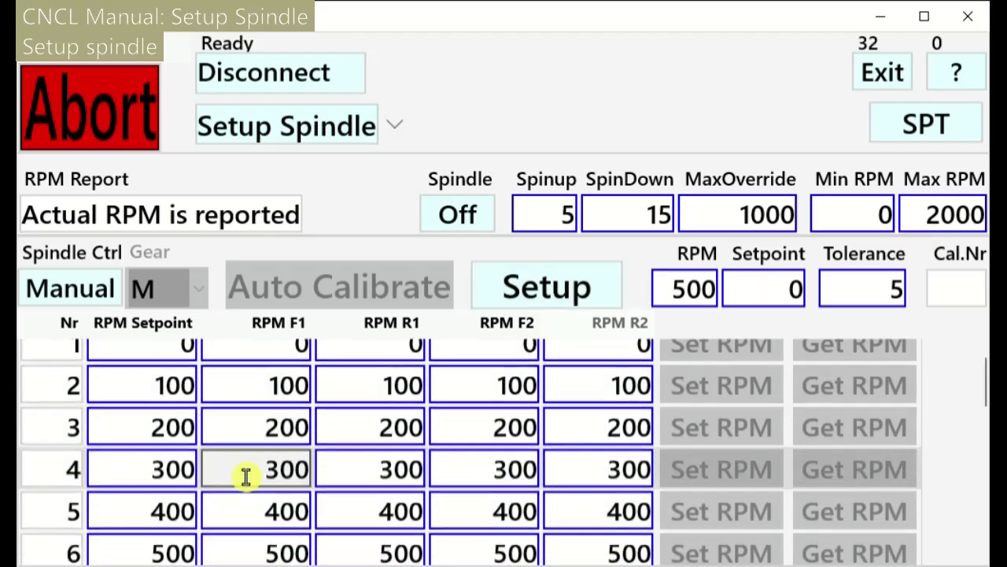
pyautogui.scroll(-2, 246, 502)
pyautogui.scroll(7, 247, 506)
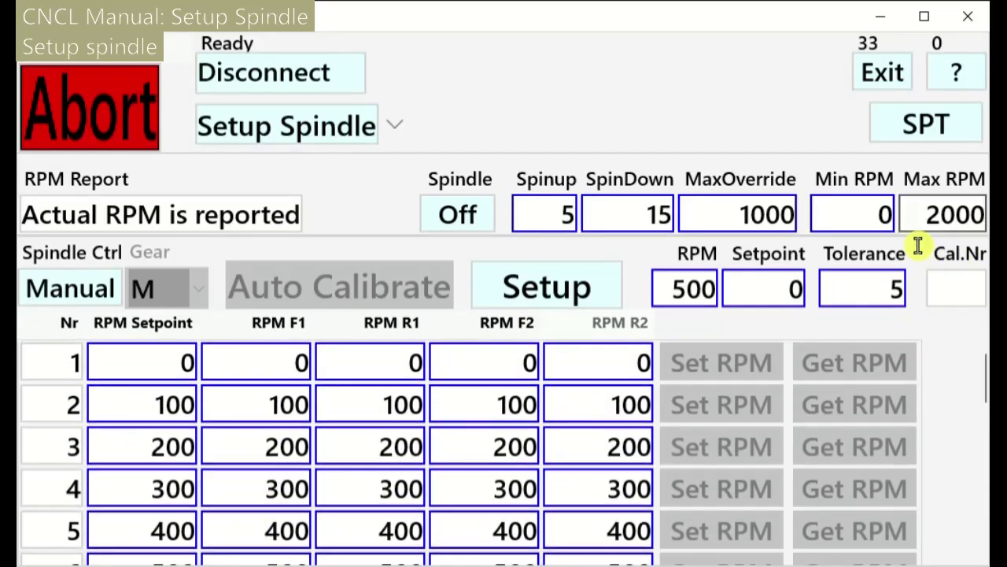
pyautogui.click(893, 232)
pyautogui.write('6')
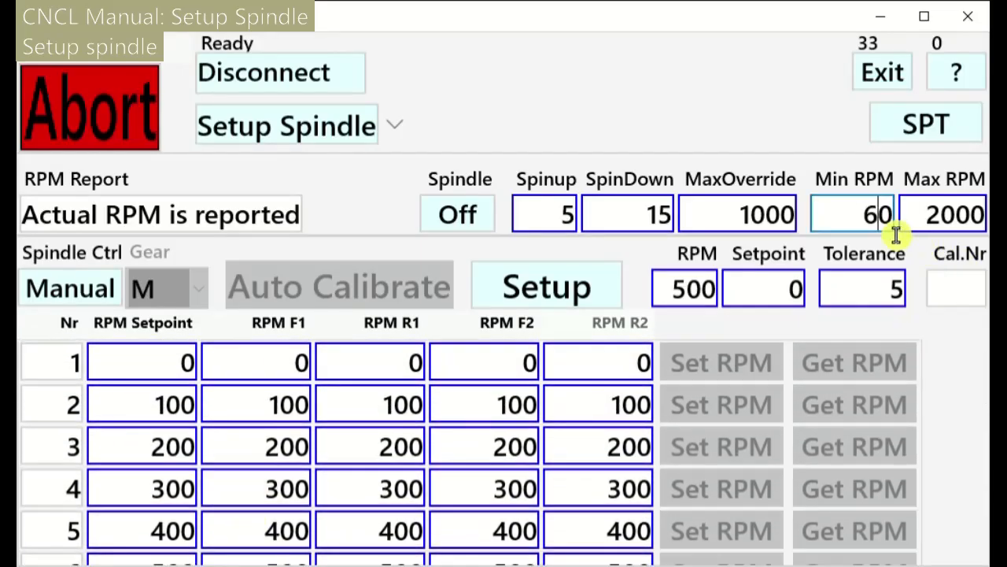
pyautogui.press('Tab')
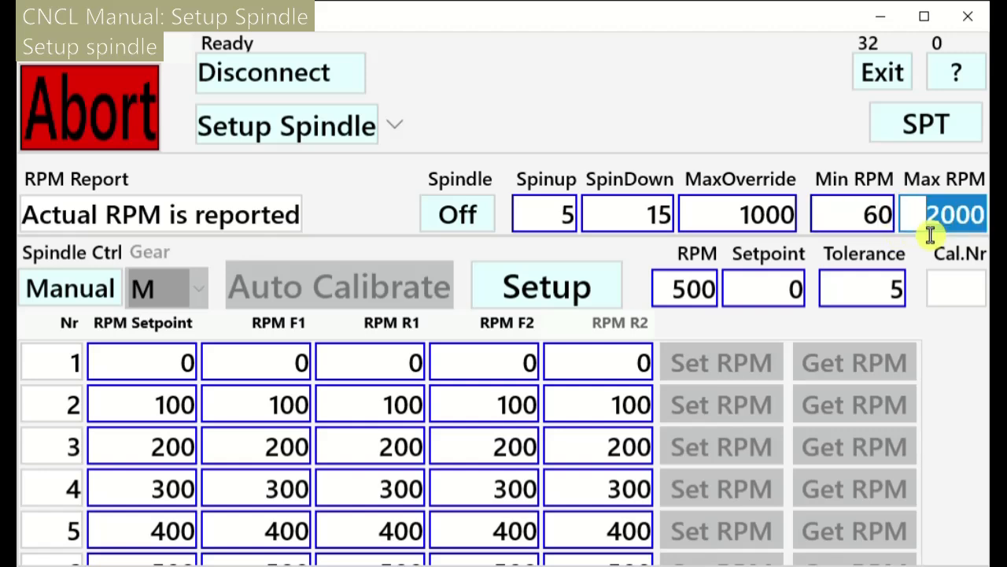
pyautogui.write('1850')
pyautogui.press('Tab')
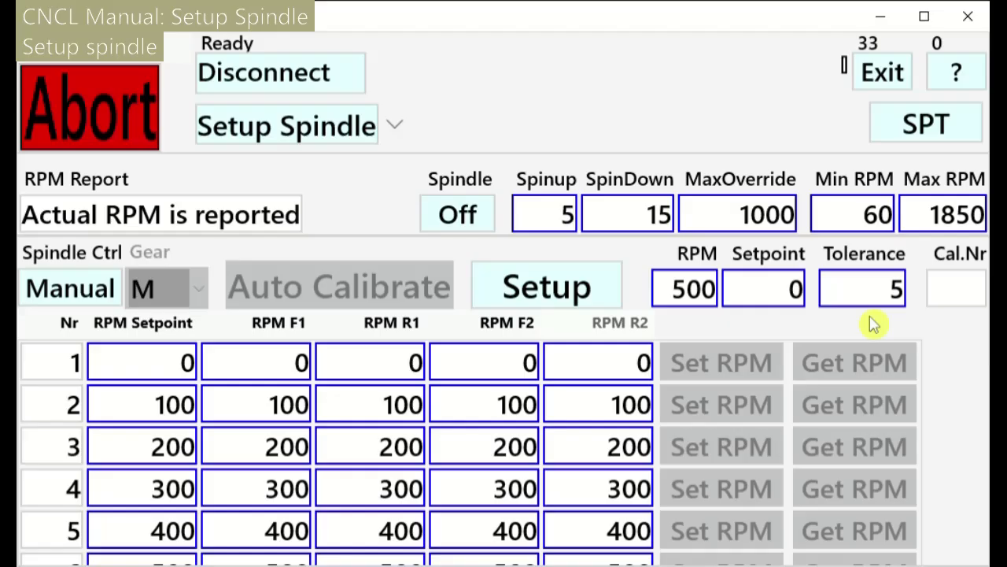
# Switch Spindle Ctrl from Manual to CNC
pyautogui.click(78, 304)
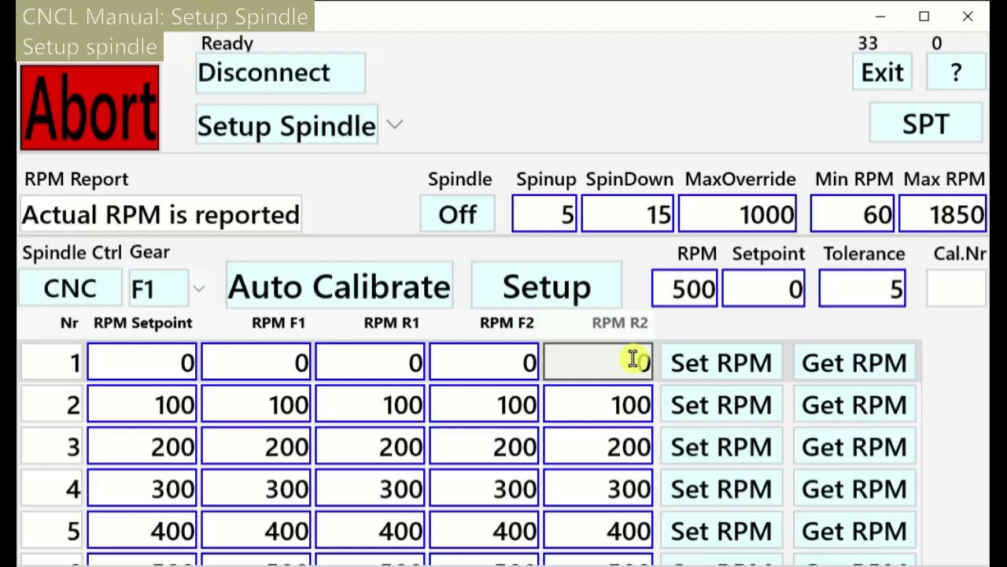
# Run the spindle at row 8's 700 setpoint and record 81 as its F1 reading
pyautogui.click(288, 376)
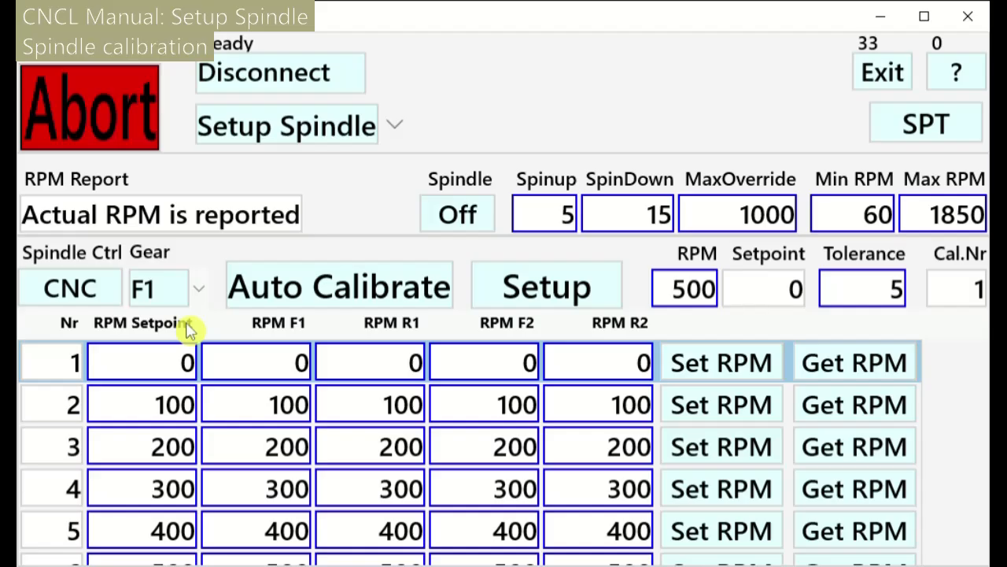
pyautogui.click(731, 401)
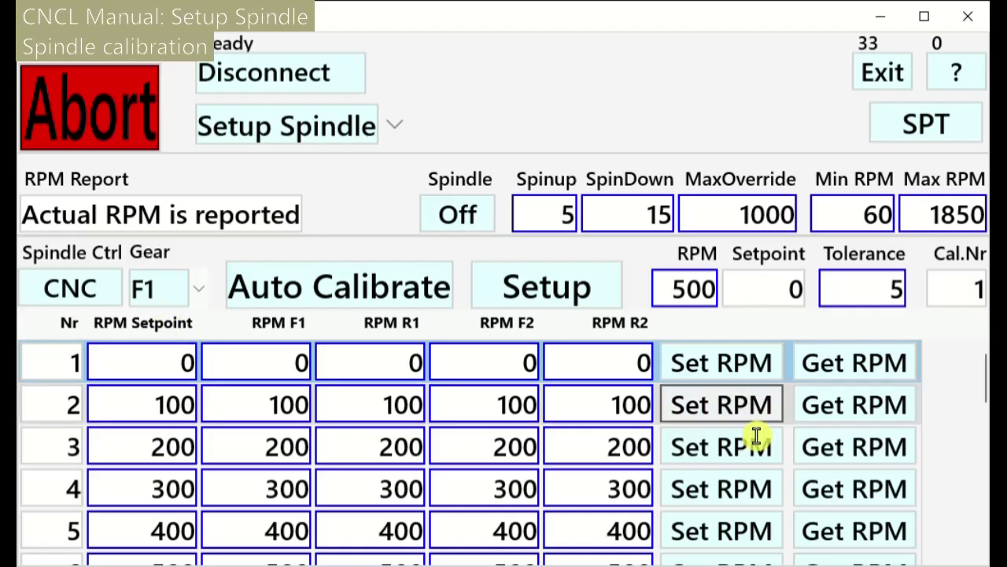
pyautogui.scroll(-1, 751, 472)
pyautogui.click(746, 537)
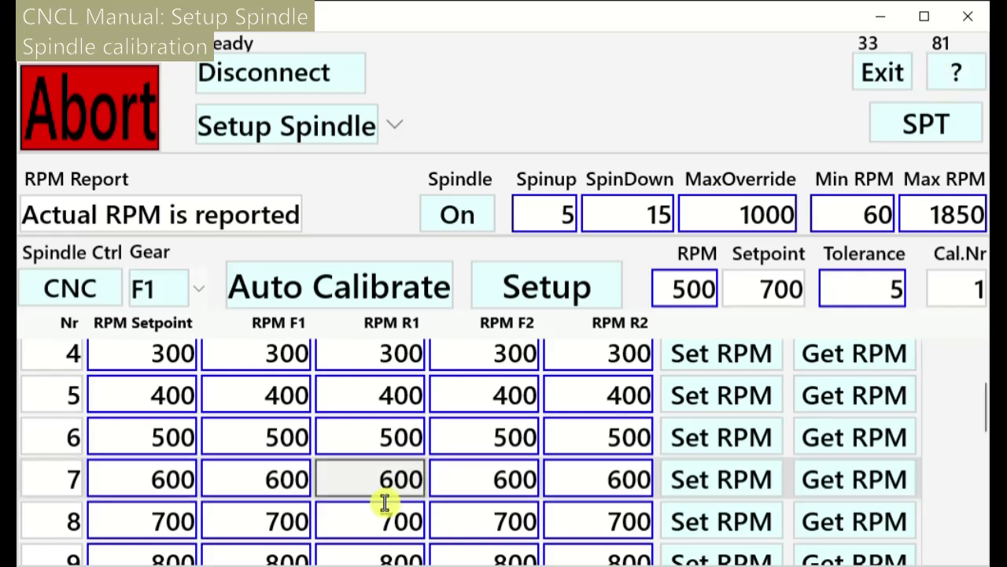
pyautogui.click(268, 532)
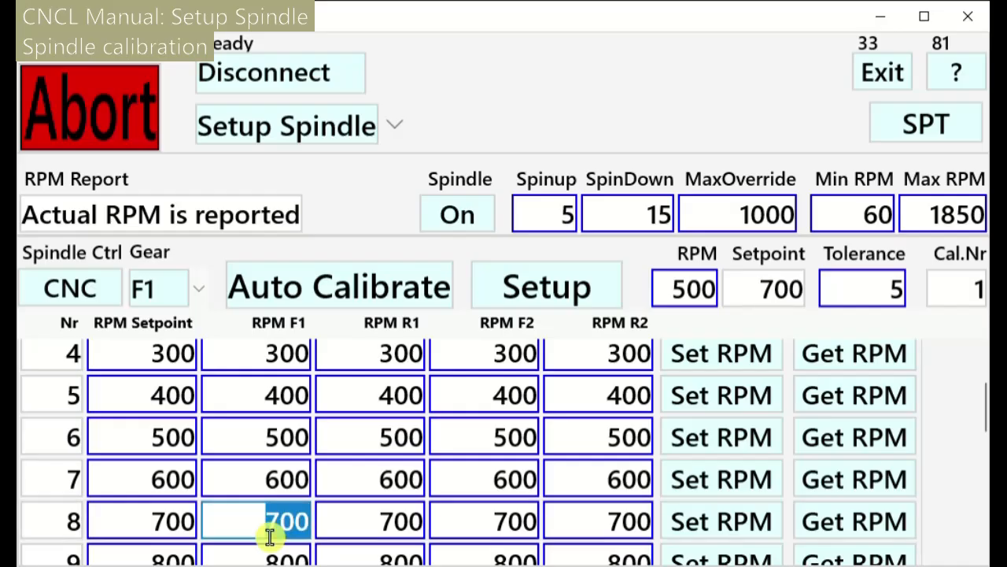
pyautogui.write('81')
pyautogui.press('Return')
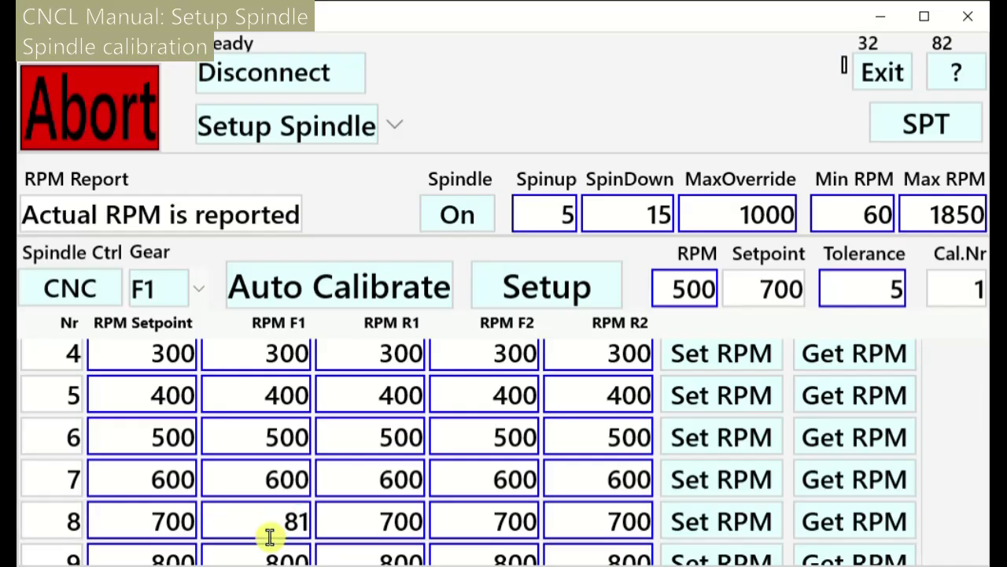
# Run row 9's 800 setpoint and read back its actual speed
pyautogui.scroll(-1, 269, 536)
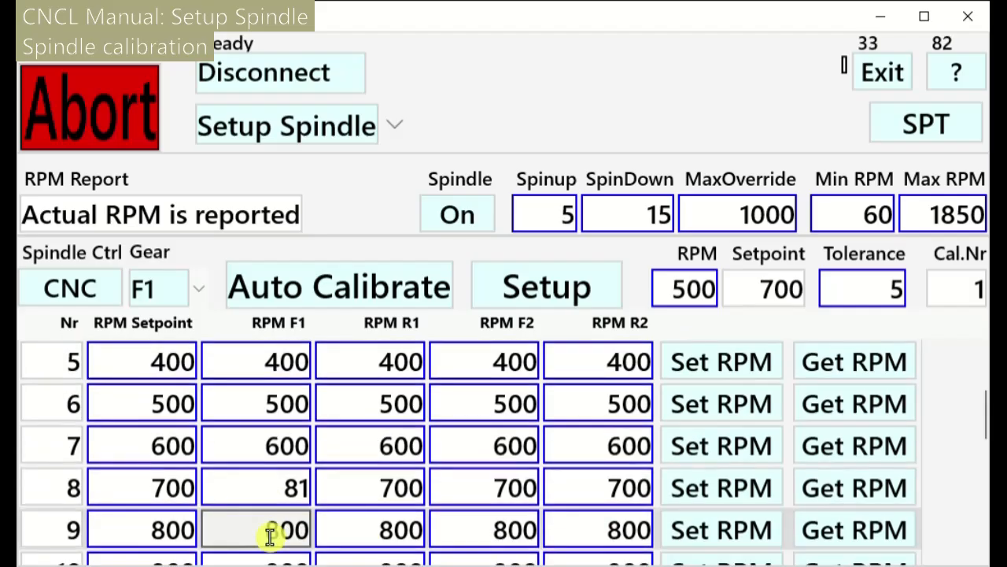
pyautogui.click(724, 543)
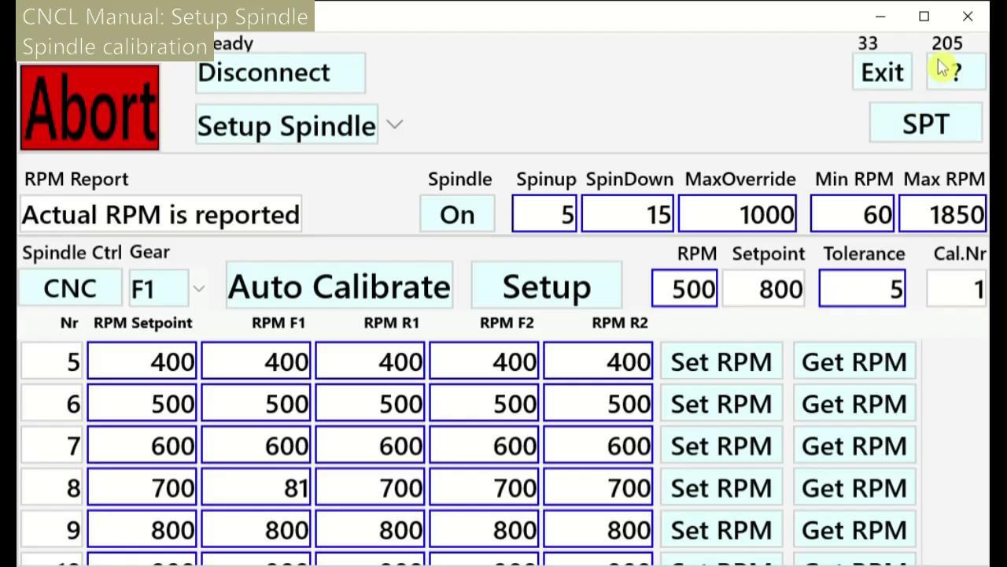
pyautogui.click(851, 550)
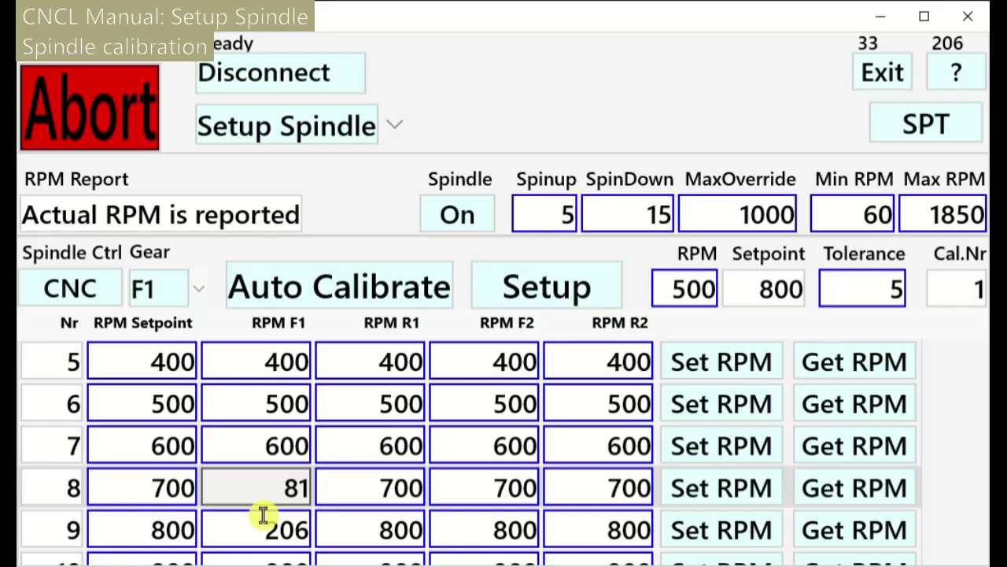
# Set the RPM setpoints of rows 2–5 to 660, 670, 680 and 690
pyautogui.scroll(3, 212, 503)
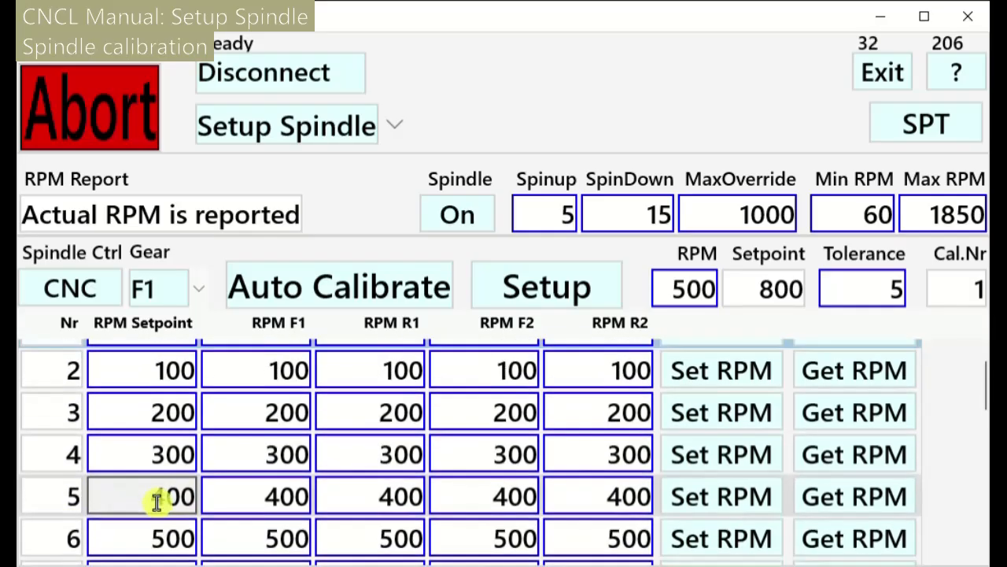
pyautogui.click(158, 405)
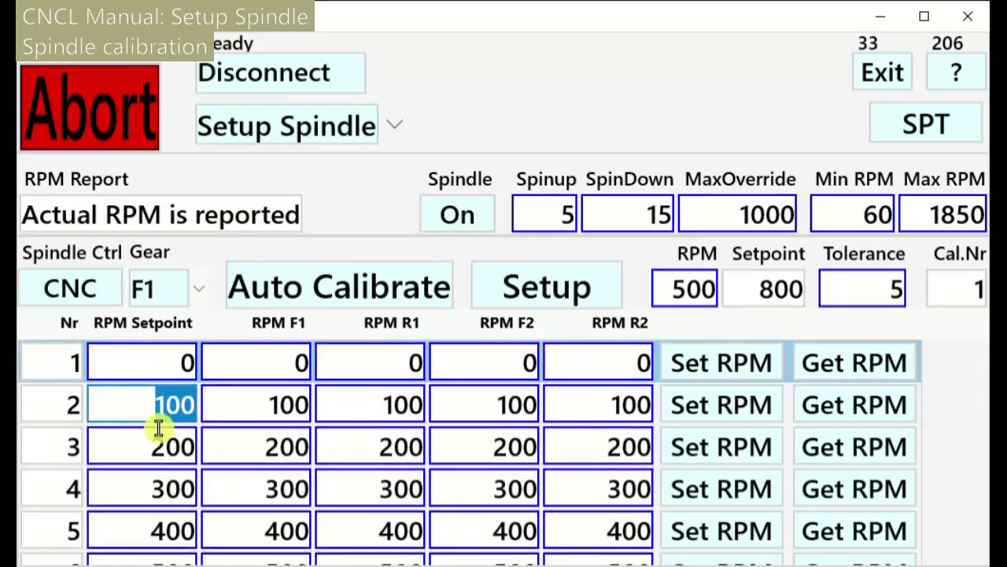
pyautogui.write('660')
pyautogui.click(162, 437)
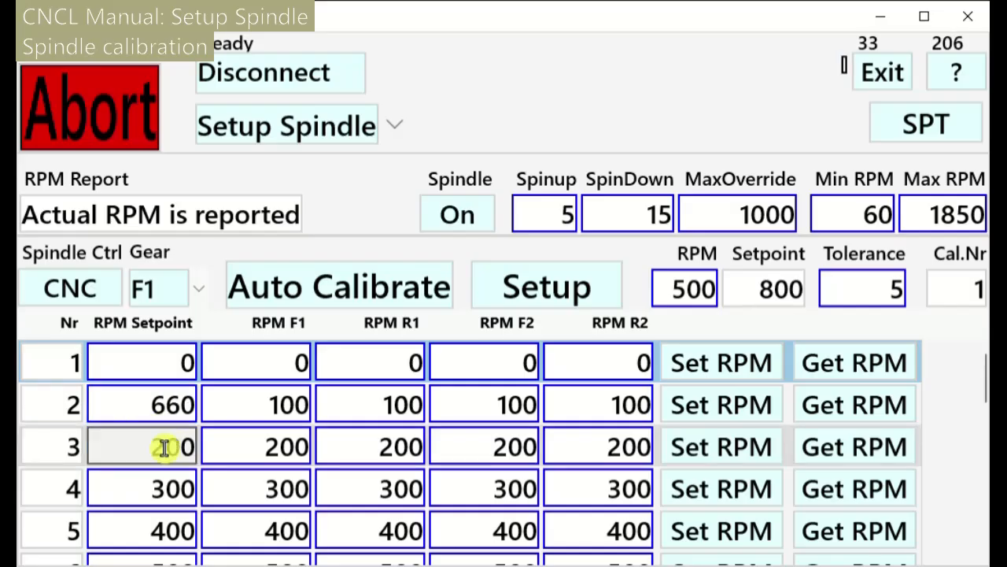
pyautogui.click(164, 445)
pyautogui.write('6670')
pyautogui.press('BackSpace')
pyautogui.press('BackSpace')
pyautogui.press('BackSpace')
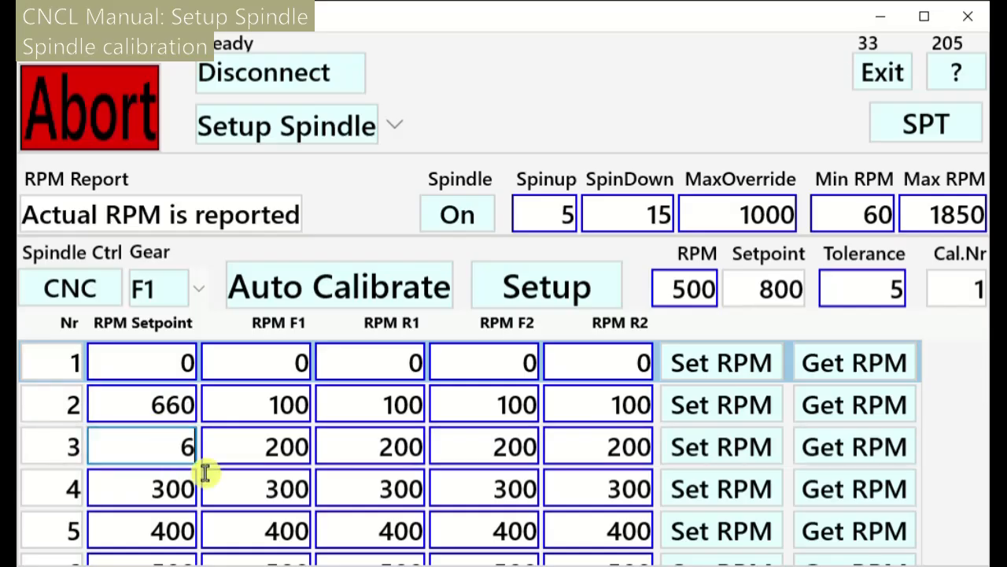
pyautogui.write('70')
pyautogui.click(175, 502)
pyautogui.write('680')
pyautogui.click(175, 546)
pyautogui.write('690')
# Set rows 6–8 setpoints to 700, 725 and 750, then select row 1
pyautogui.scroll(-2, 225, 519)
pyautogui.click(164, 523)
pyautogui.write('700')
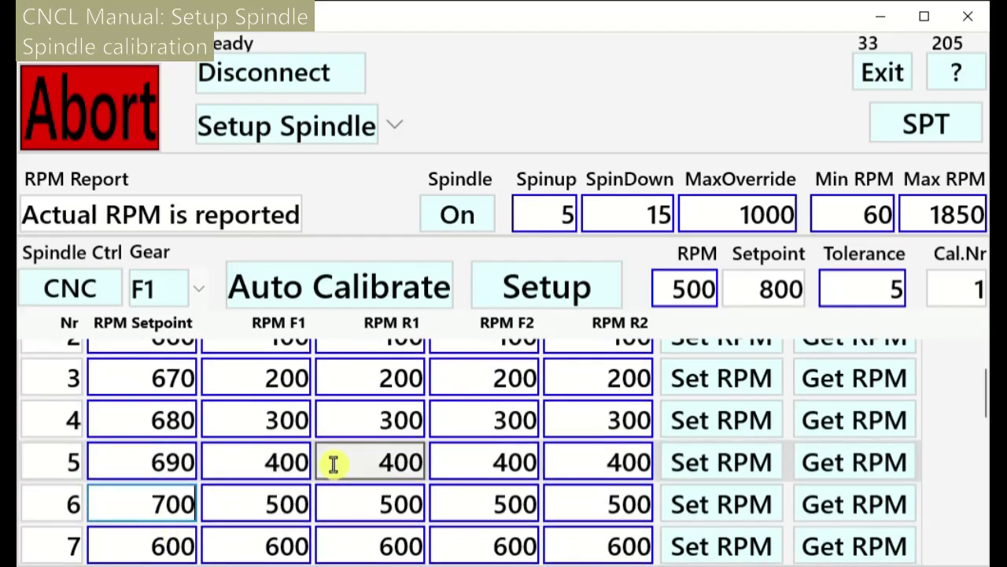
pyautogui.press('Return')
pyautogui.write('725')
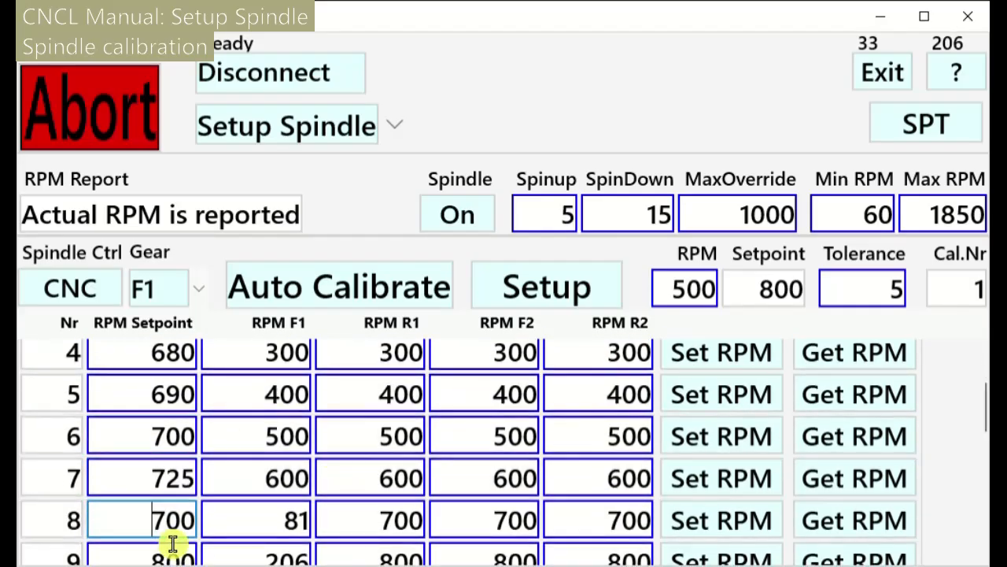
pyautogui.click(170, 540)
pyautogui.write('750')
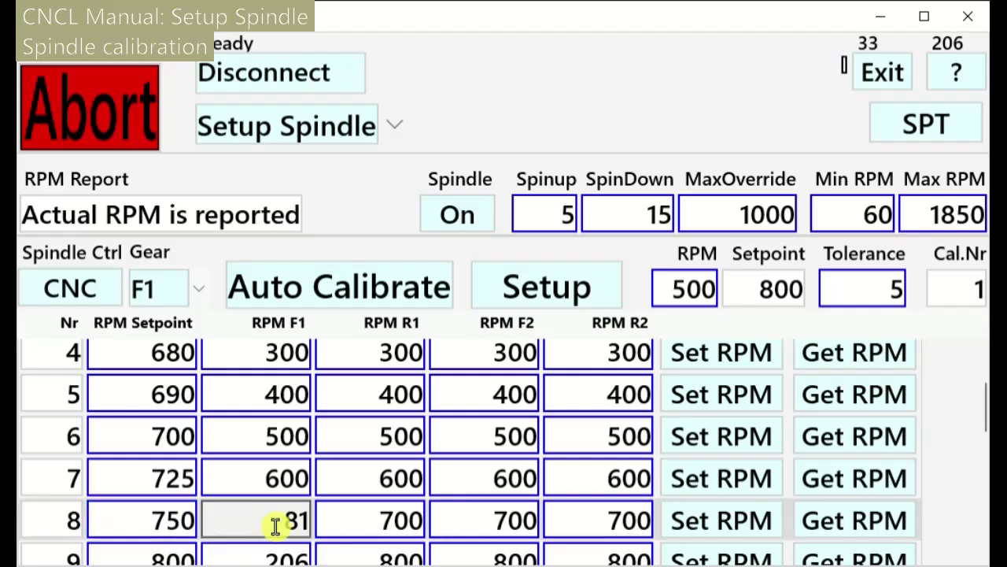
pyautogui.scroll(5, 276, 526)
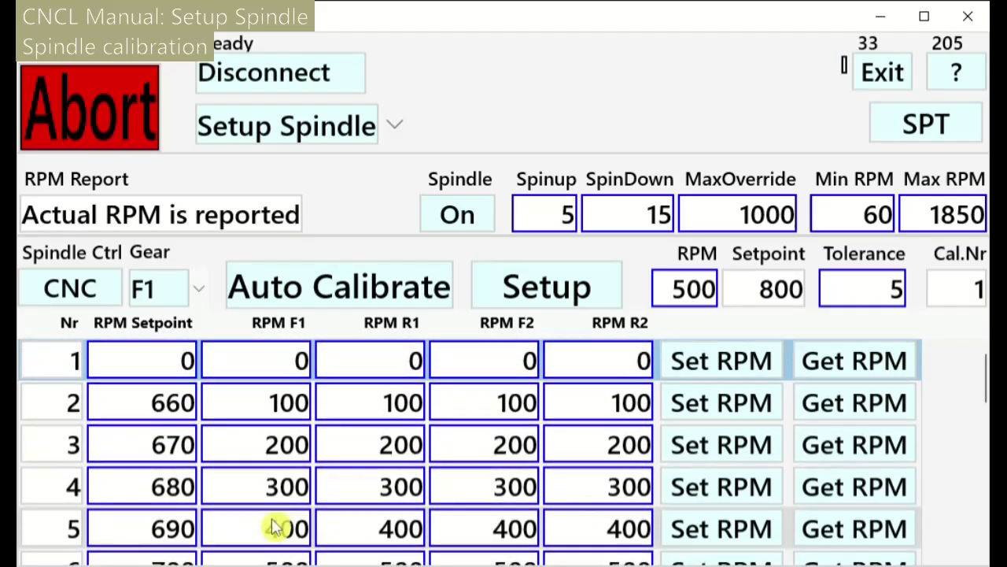
pyautogui.click(304, 370)
# Run Auto Calibrate for gear F1 from row 1 until it finishes
pyautogui.click(347, 299)
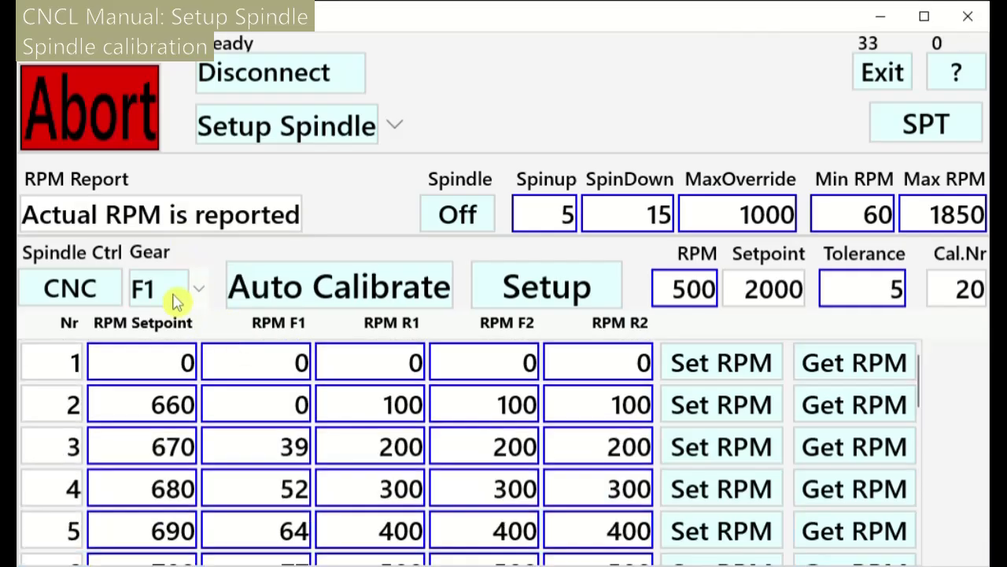
# Select gear R1 and run Auto Calibrate for it
pyautogui.click(174, 301)
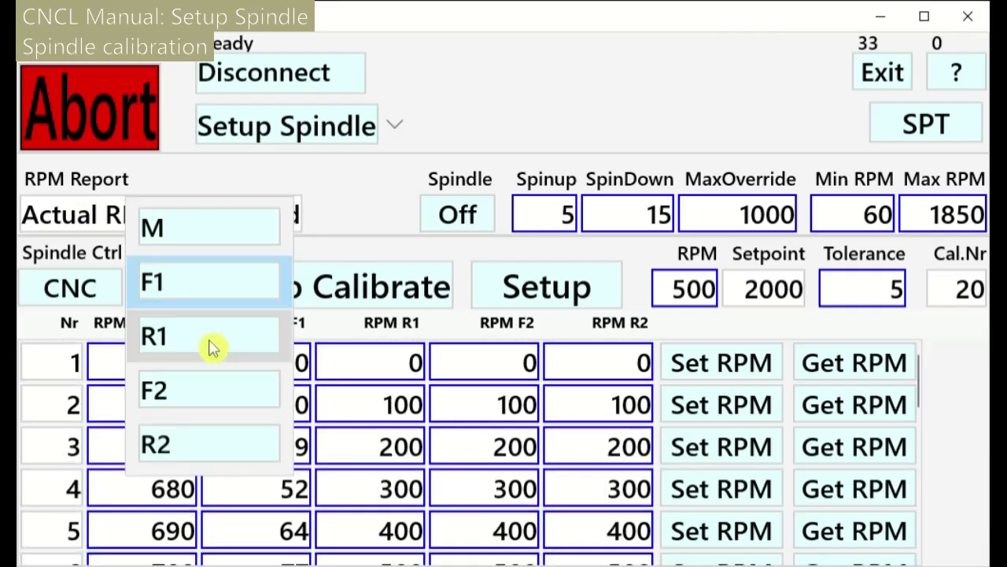
pyautogui.click(211, 348)
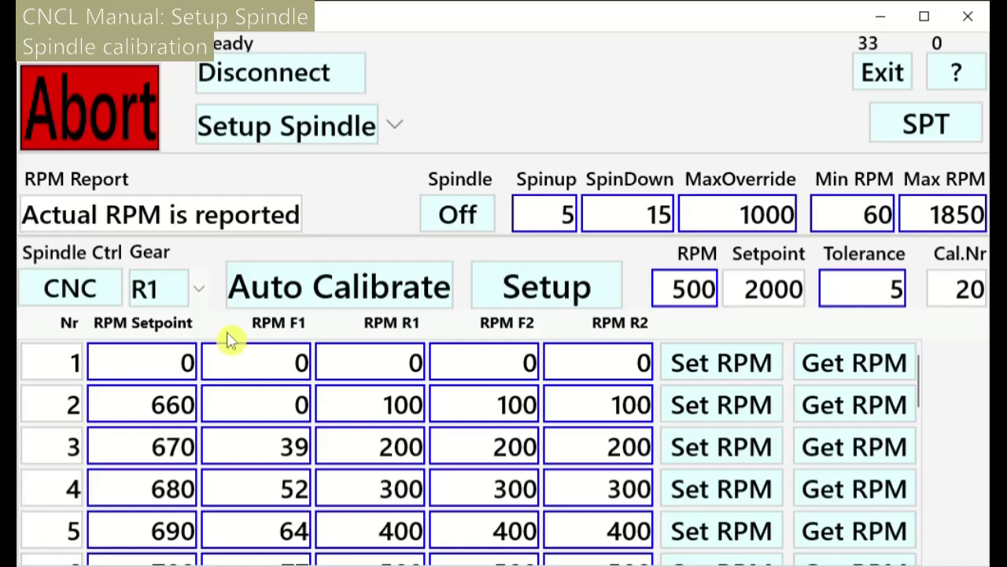
pyautogui.click(359, 288)
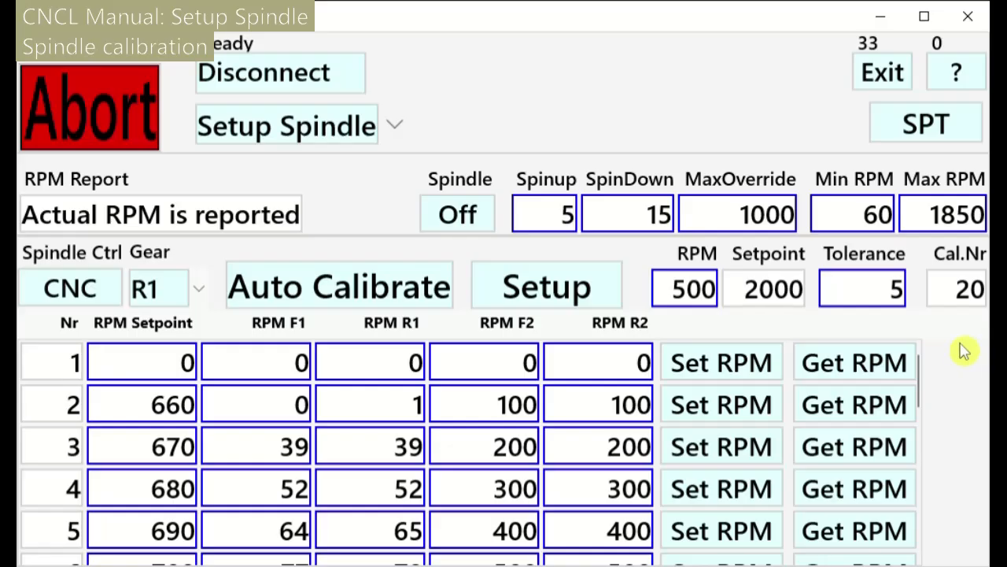
# Set the spindle target to 250 RPM, switch the spindle on, then raise it to 500 RPM
pyautogui.click(673, 308)
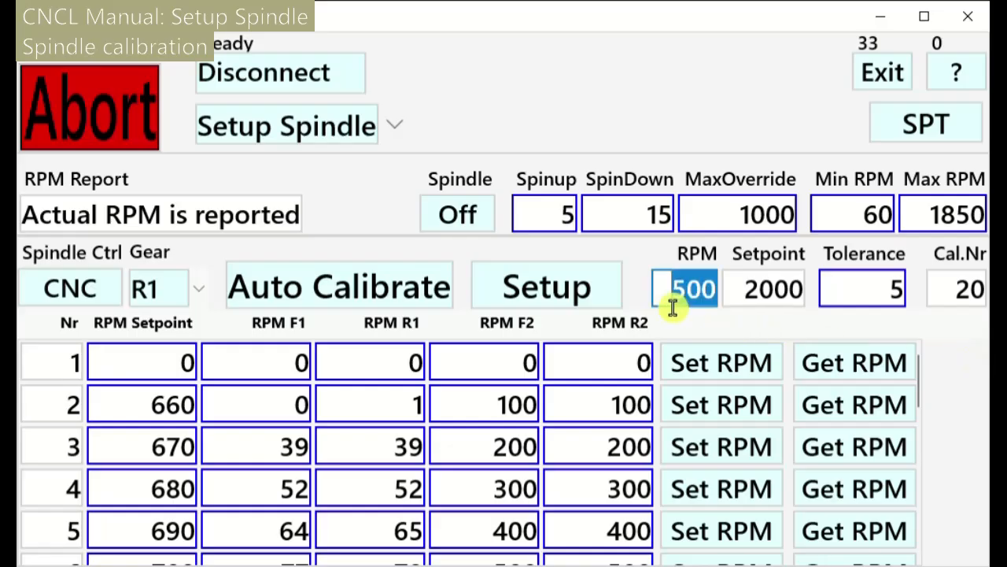
pyautogui.write('250')
pyautogui.press('Return')
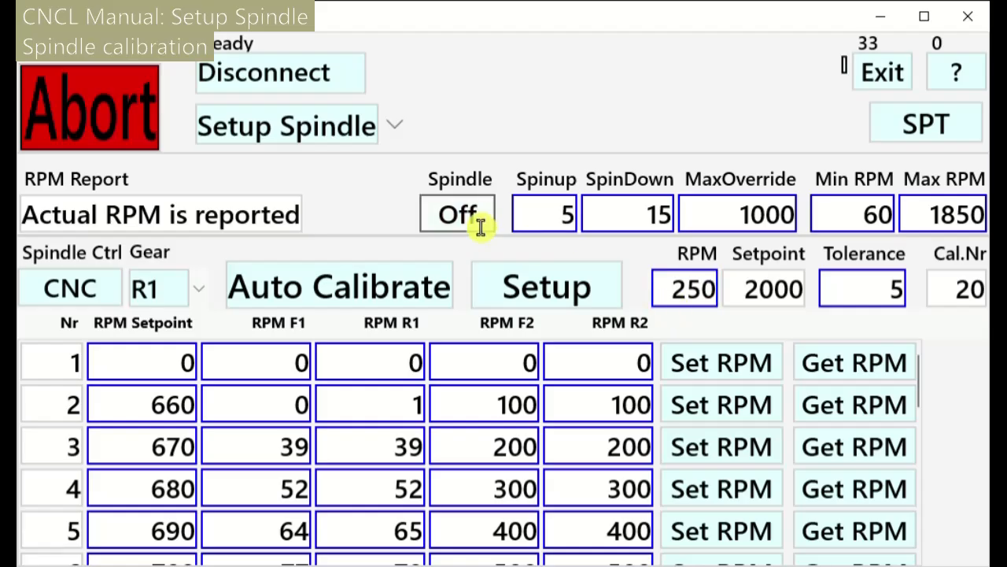
pyautogui.click(481, 226)
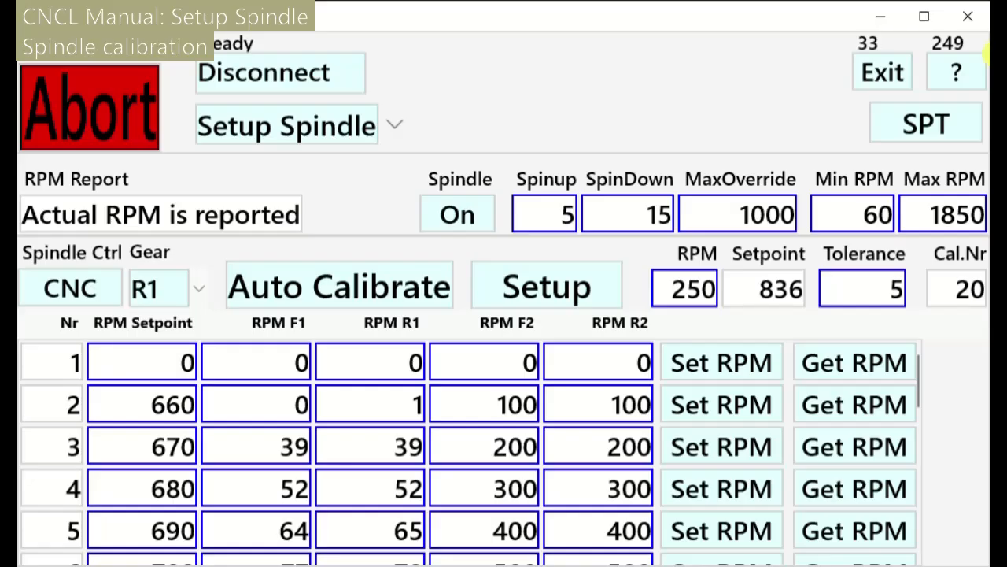
pyautogui.click(678, 314)
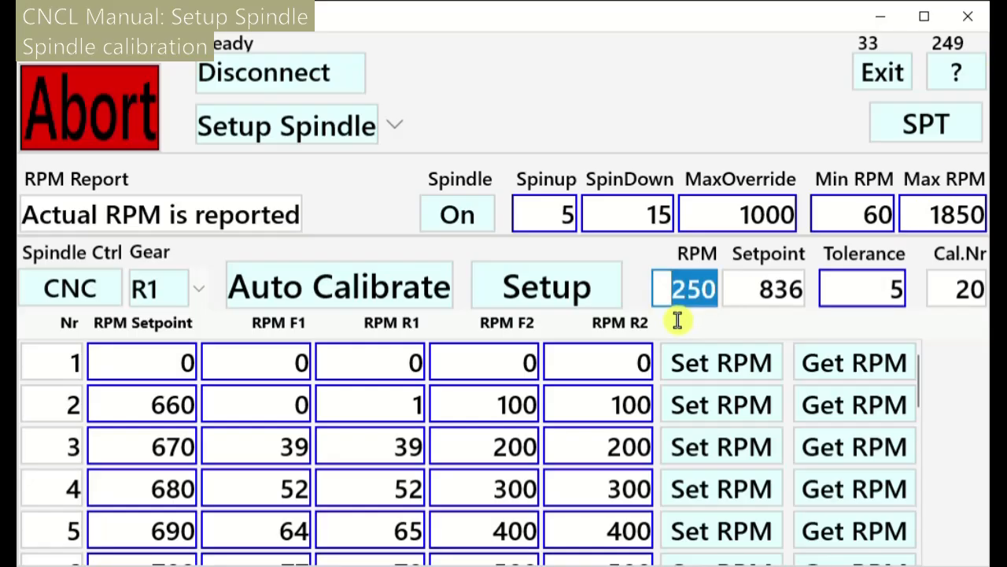
pyautogui.write('500')
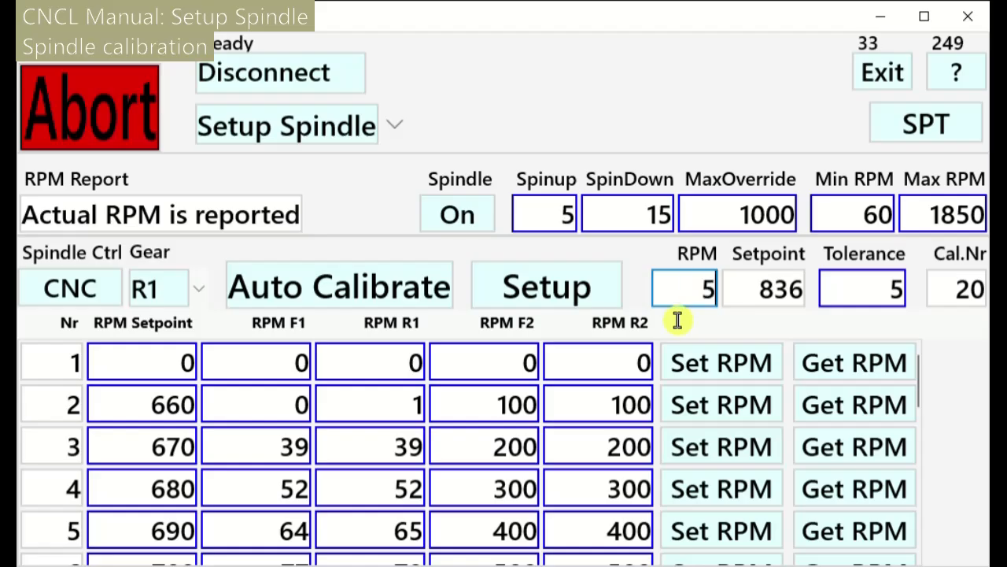
pyautogui.press('Return')
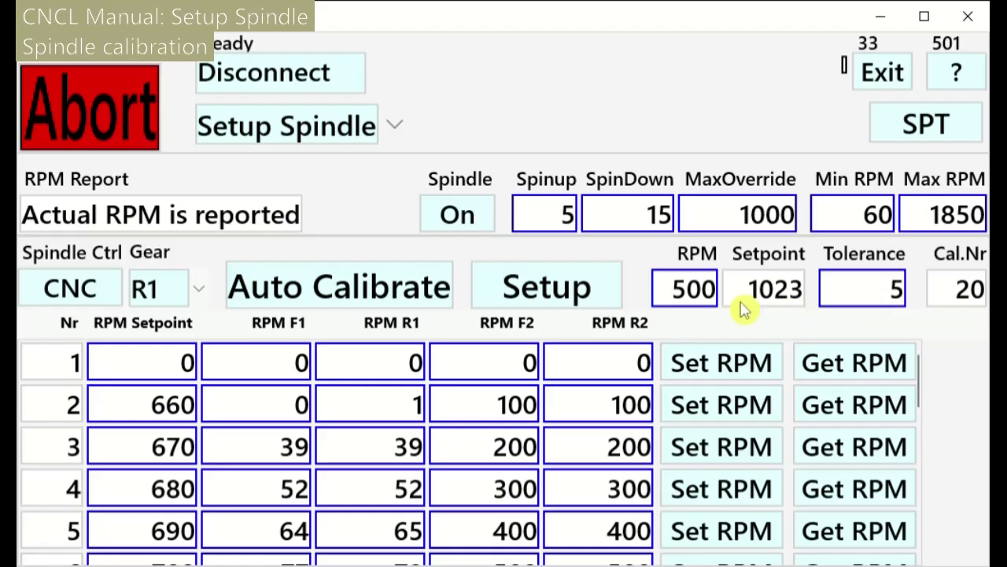
# Test the calibration at 1000 and 1500 RPM, then turn the spindle off and show the task list
pyautogui.click(668, 309)
pyautogui.write('1000')
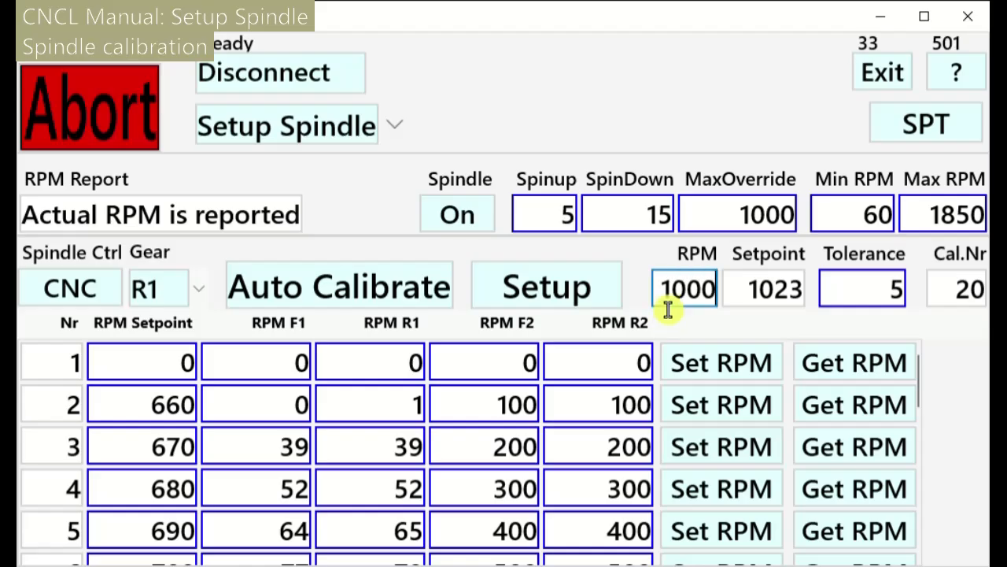
pyautogui.press('Return')
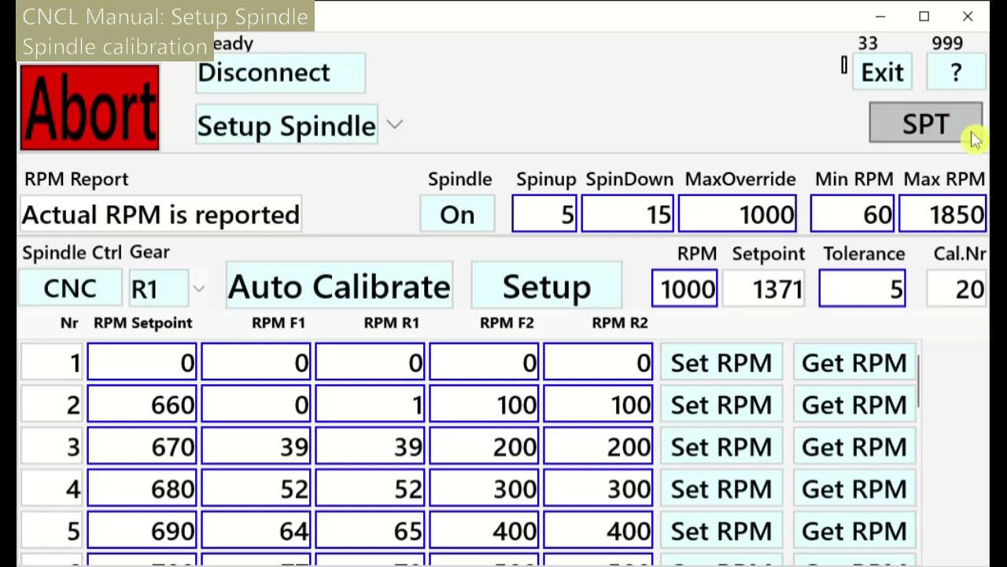
pyautogui.doubleClick(668, 291)
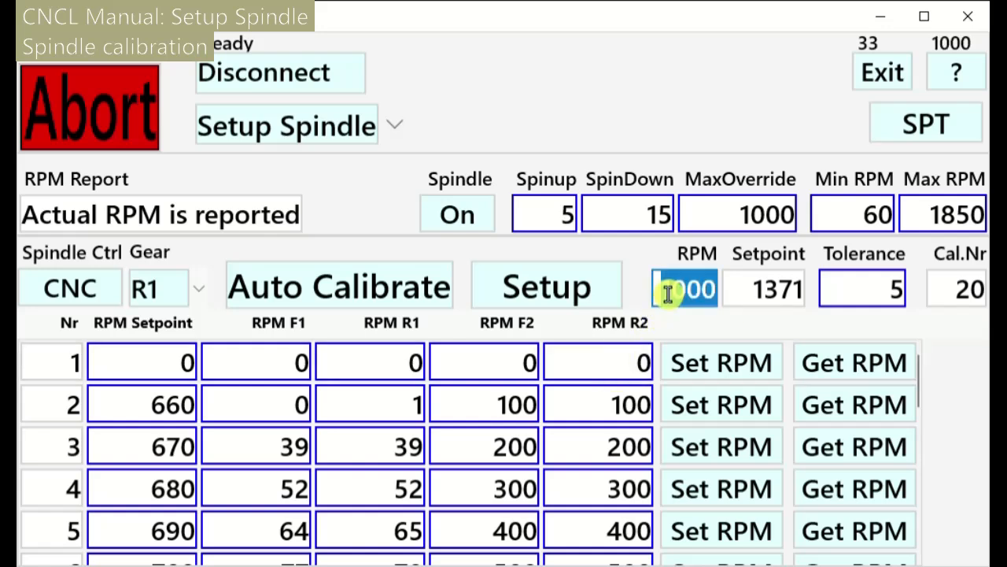
pyautogui.write('1500')
pyautogui.press('Return')
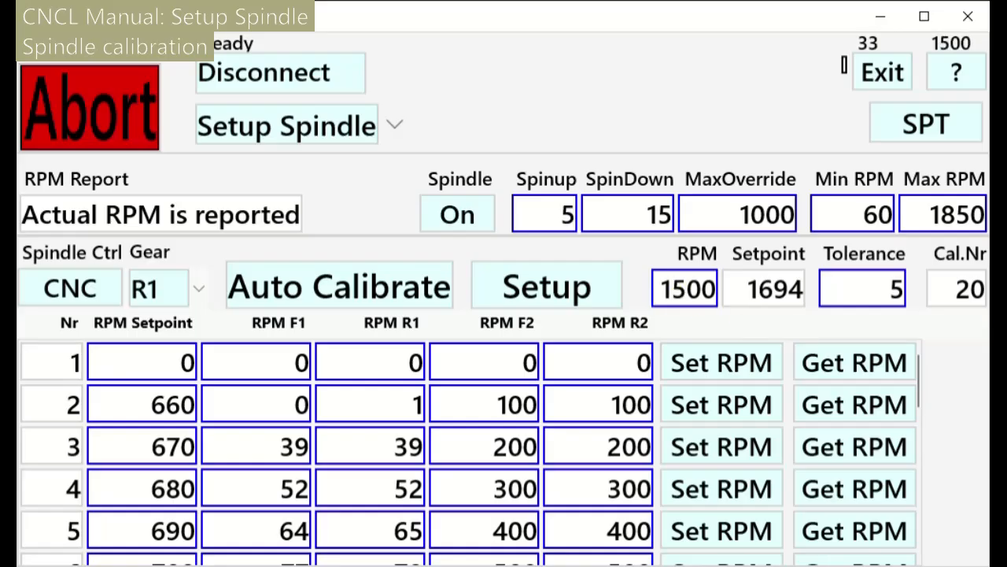
pyautogui.click(460, 230)
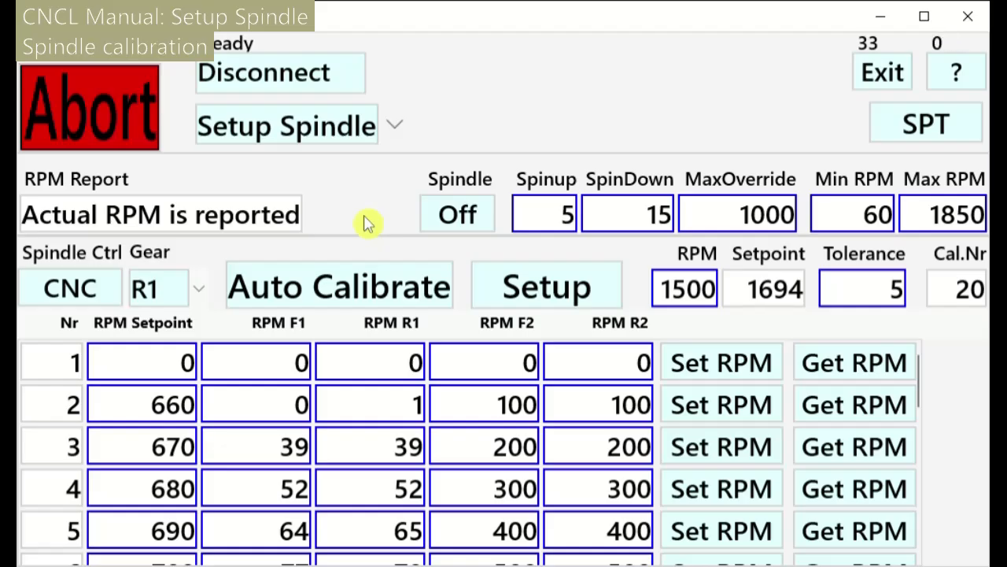
pyautogui.click(343, 136)
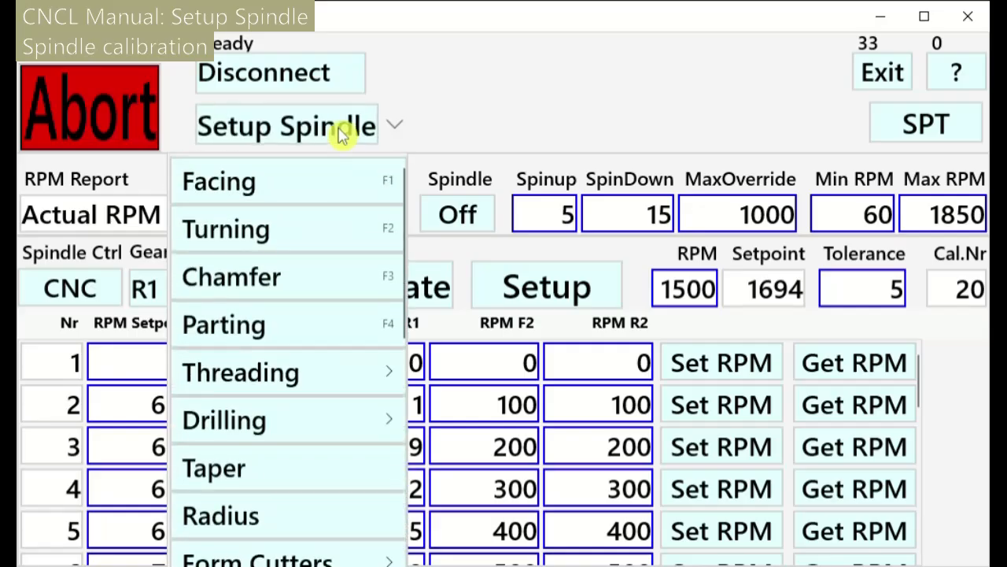
# Switch to the Facing task and set its gear to F1 in Task settings
pyautogui.click(290, 197)
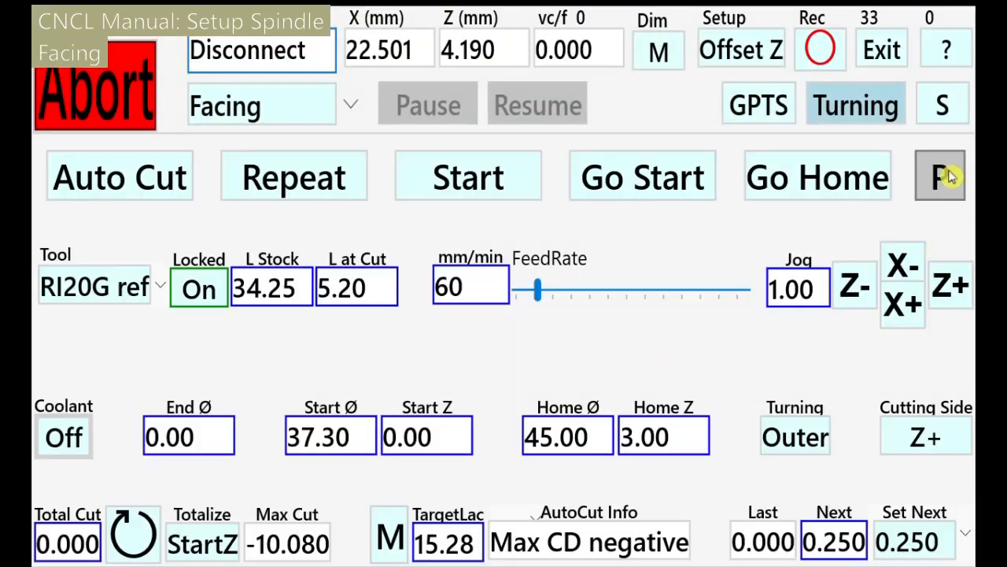
pyautogui.click(945, 115)
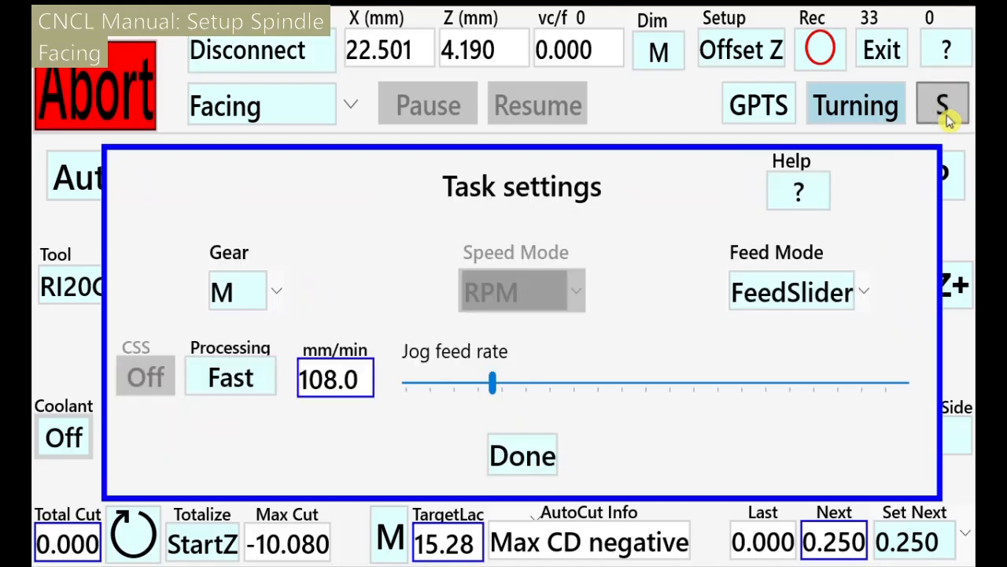
pyautogui.click(288, 292)
pyautogui.click(299, 352)
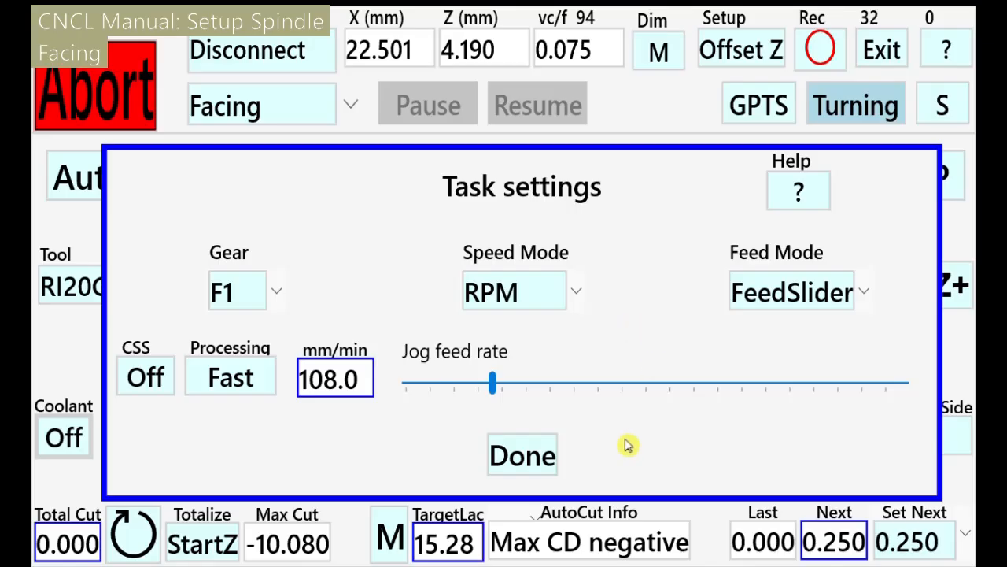
pyautogui.click(523, 456)
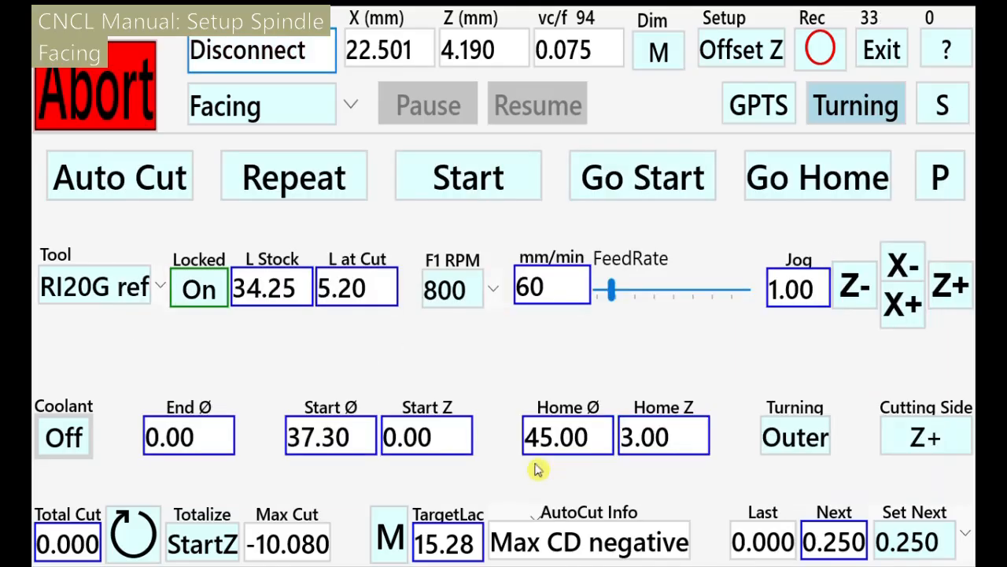
# Run a facing pass at F1 400 RPM with a 40 mm/min feed rate
pyautogui.click(497, 297)
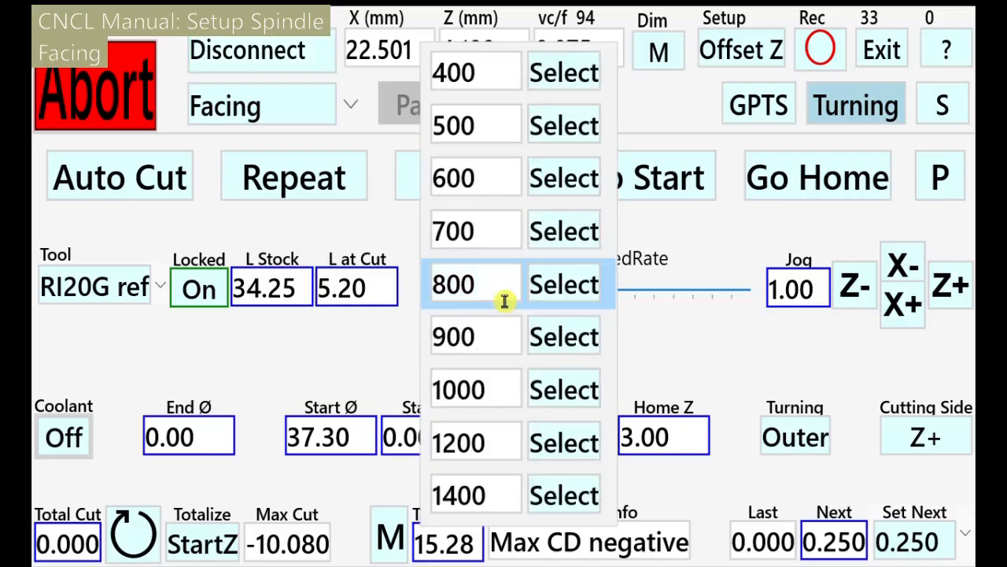
pyautogui.click(556, 75)
pyautogui.click(570, 287)
pyautogui.doubleClick(556, 298)
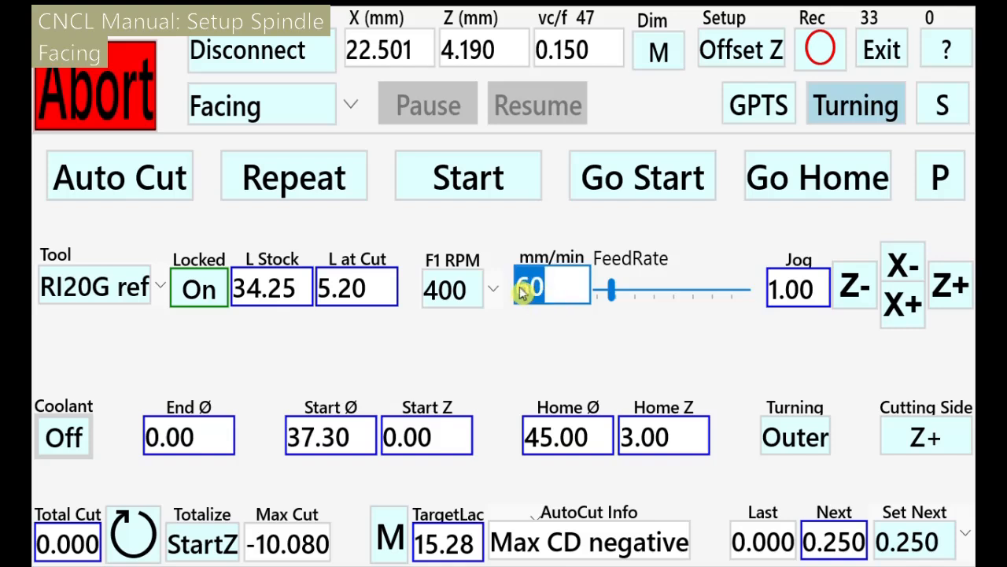
pyautogui.write('40')
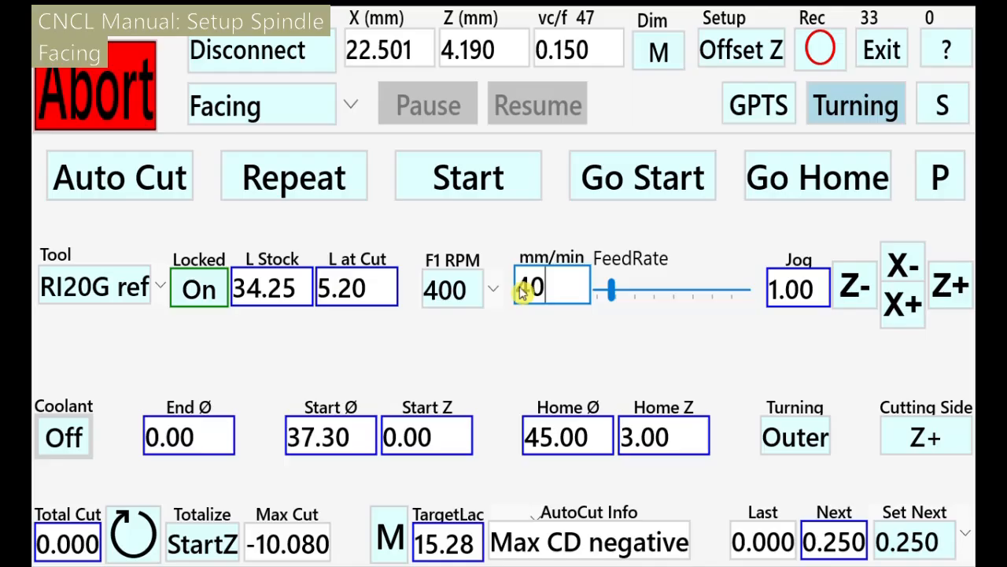
pyautogui.press('Return')
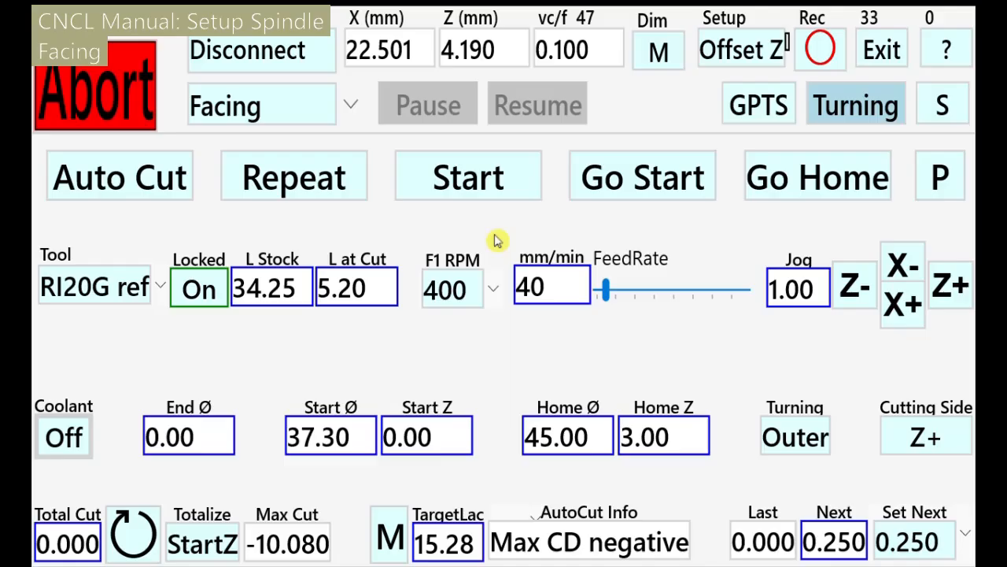
pyautogui.click(481, 187)
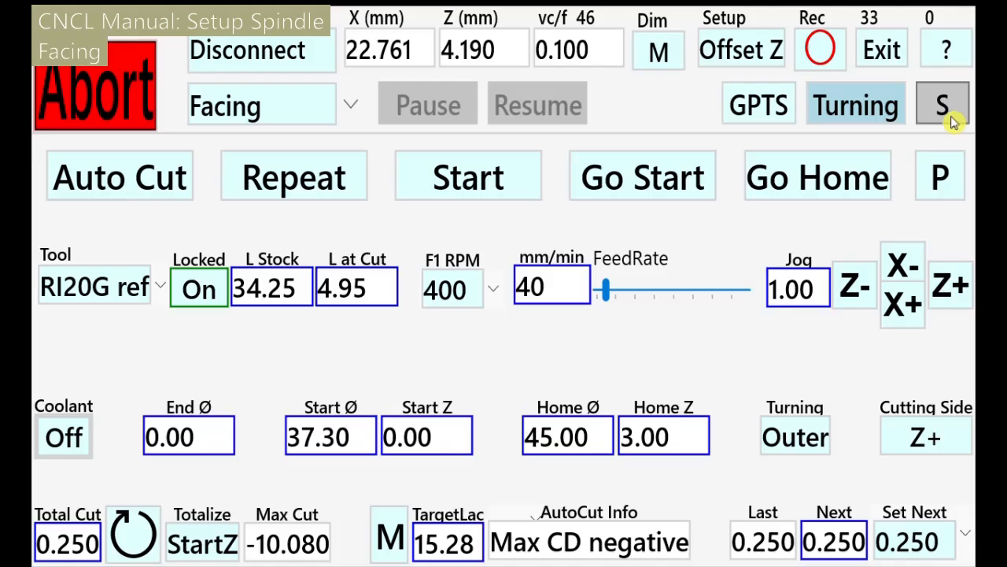
# Set the Facing task to Speed mode with FeedSetpoint feed mode
pyautogui.click(951, 120)
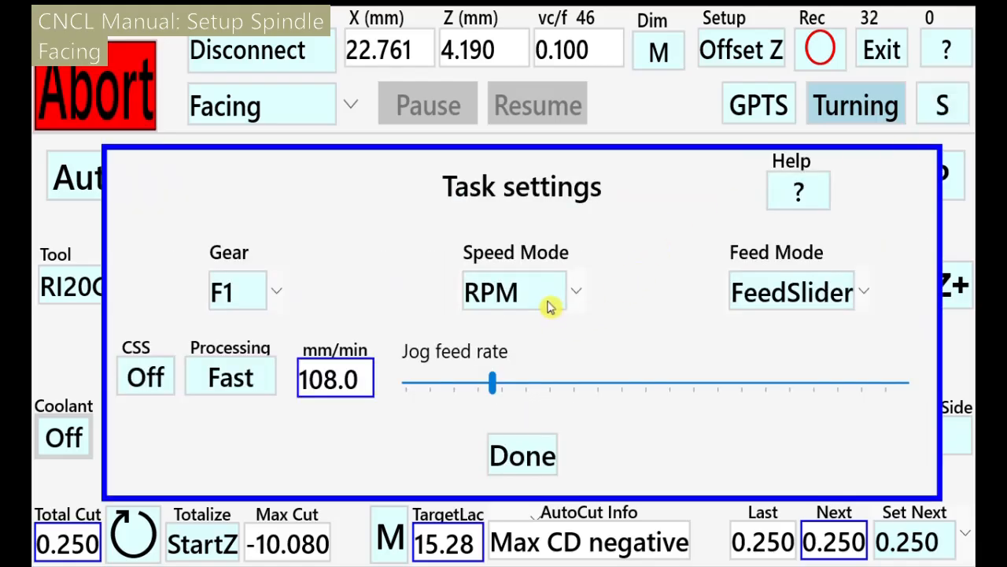
pyautogui.click(543, 299)
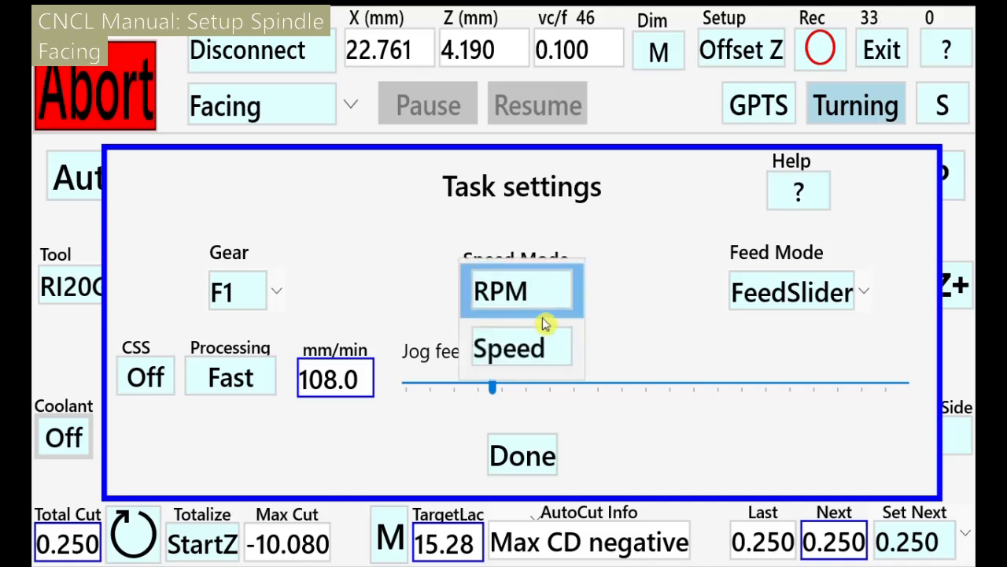
pyautogui.click(545, 351)
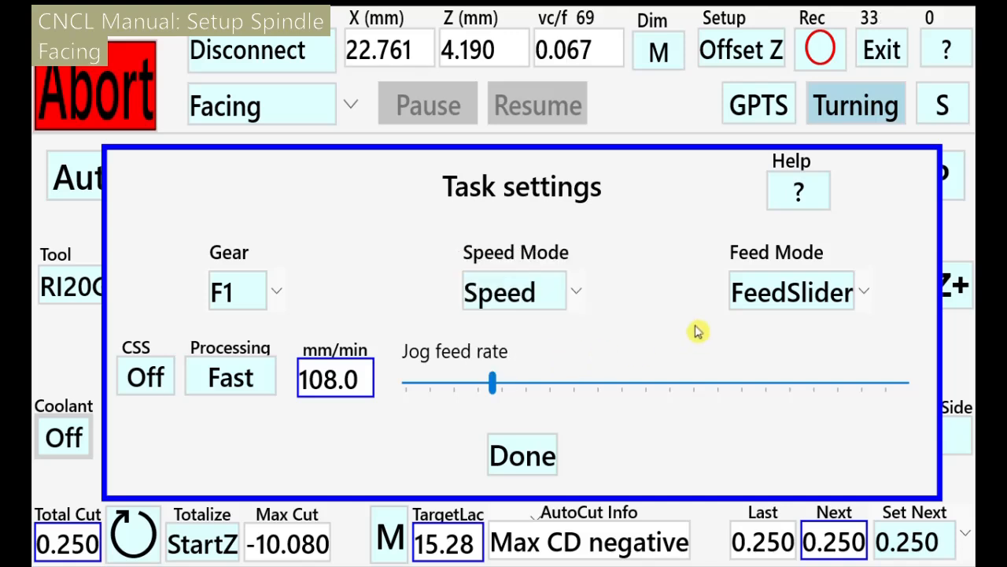
pyautogui.click(784, 304)
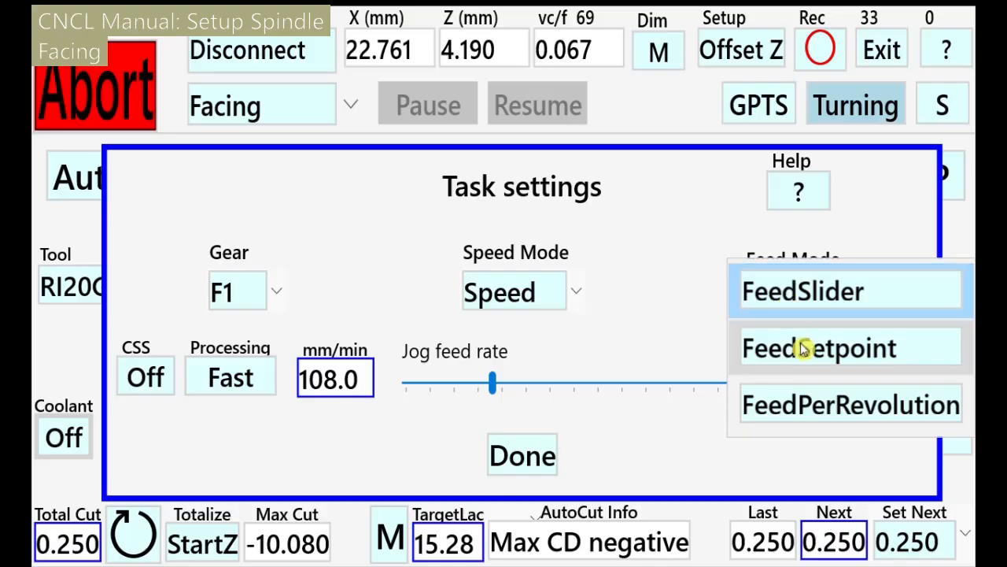
pyautogui.click(808, 359)
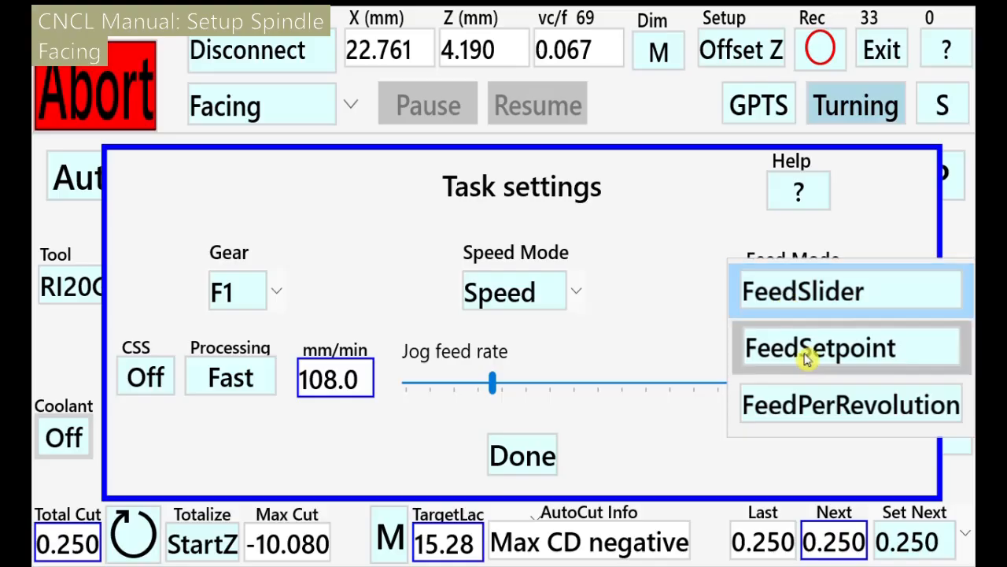
pyautogui.click(546, 470)
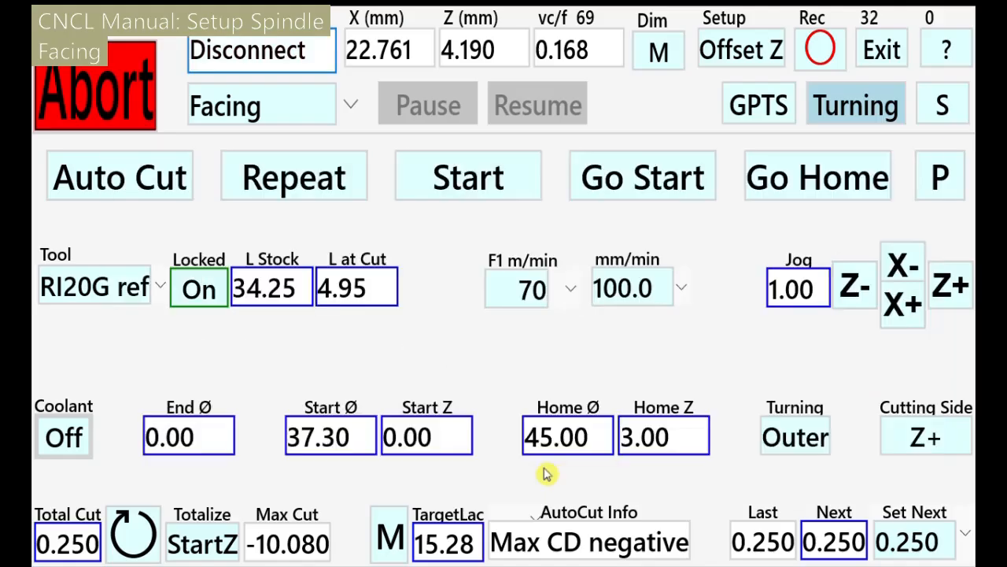
# Choose a 90 m/min F1 surface speed and a 120.0 mm/min feed rate
pyautogui.click(577, 302)
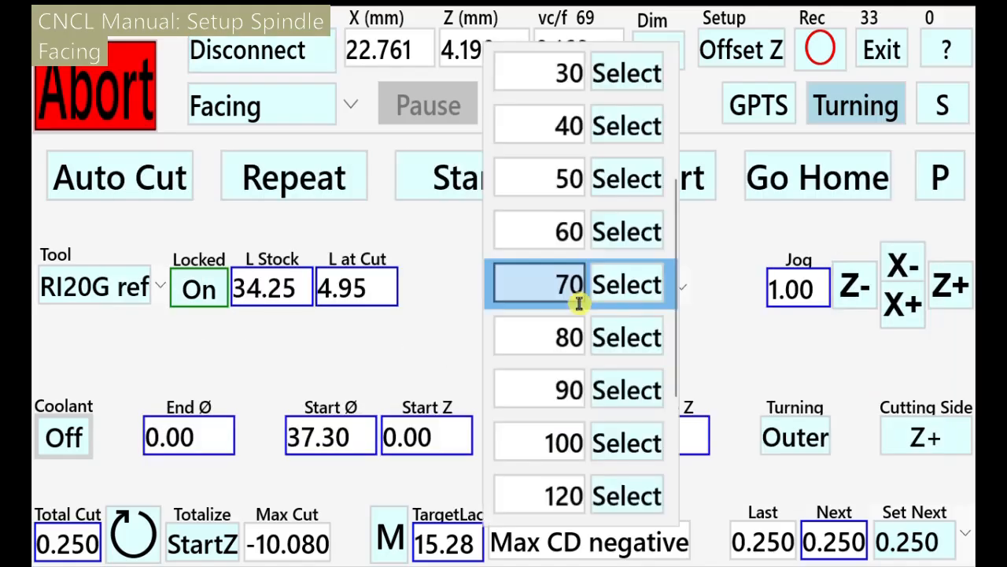
pyautogui.click(617, 391)
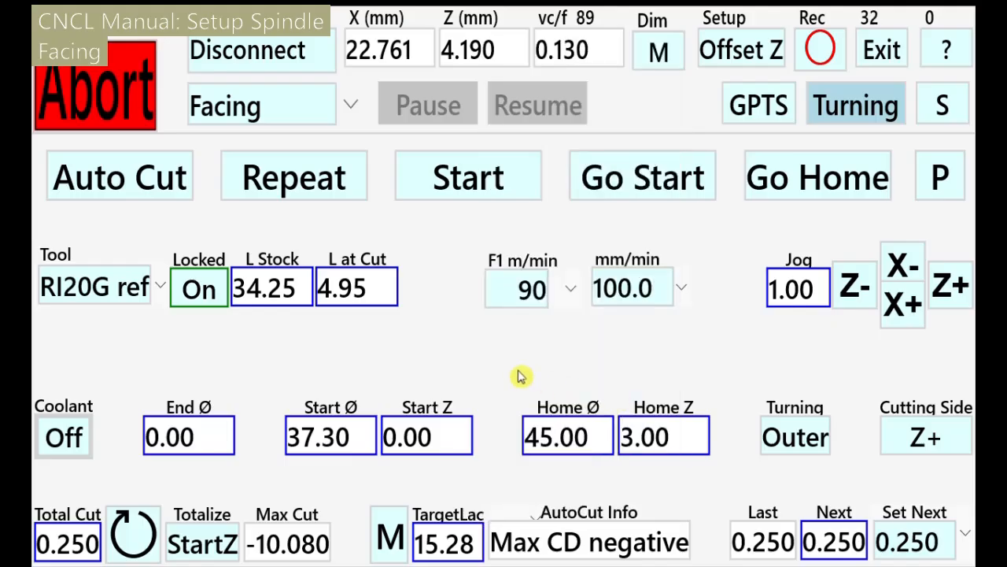
pyautogui.click(684, 293)
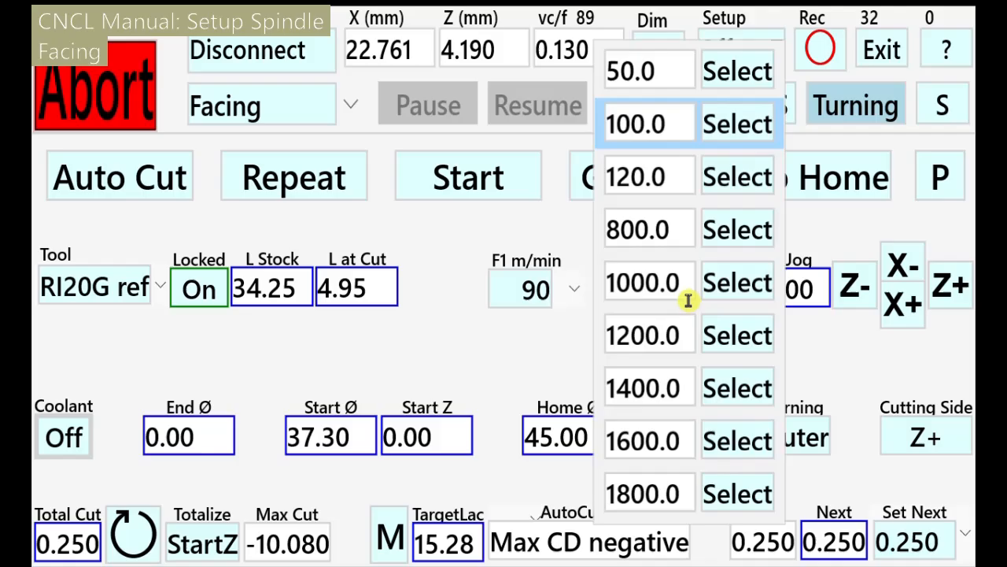
pyautogui.click(729, 180)
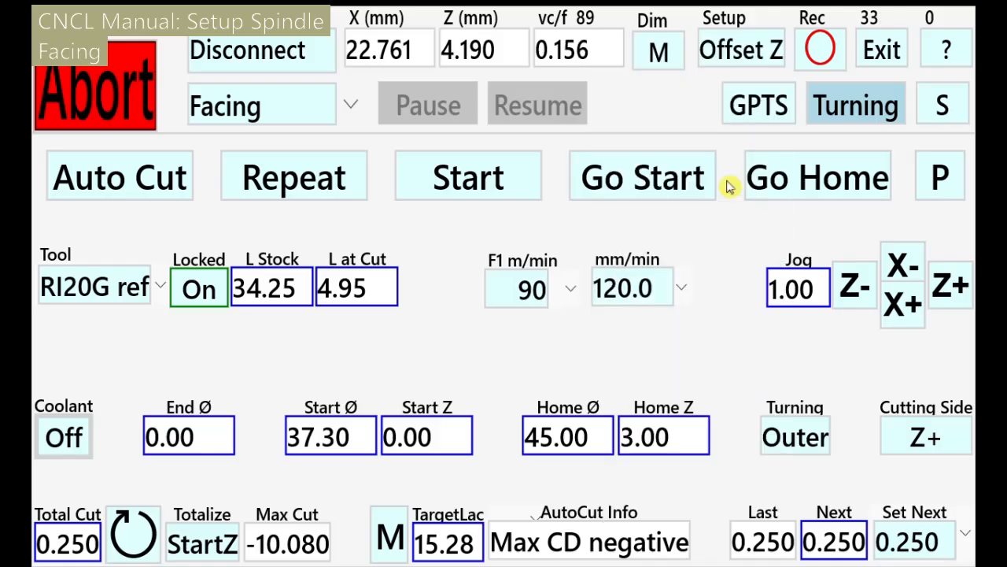
# Run a second facing pass at 90 m/min, then open the Facing task settings
pyautogui.click(482, 189)
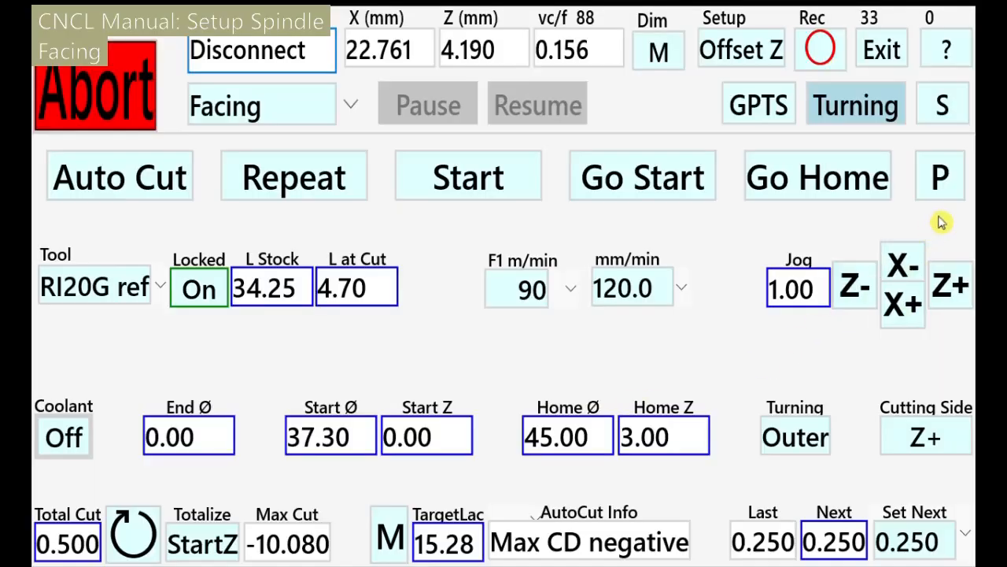
pyautogui.click(960, 124)
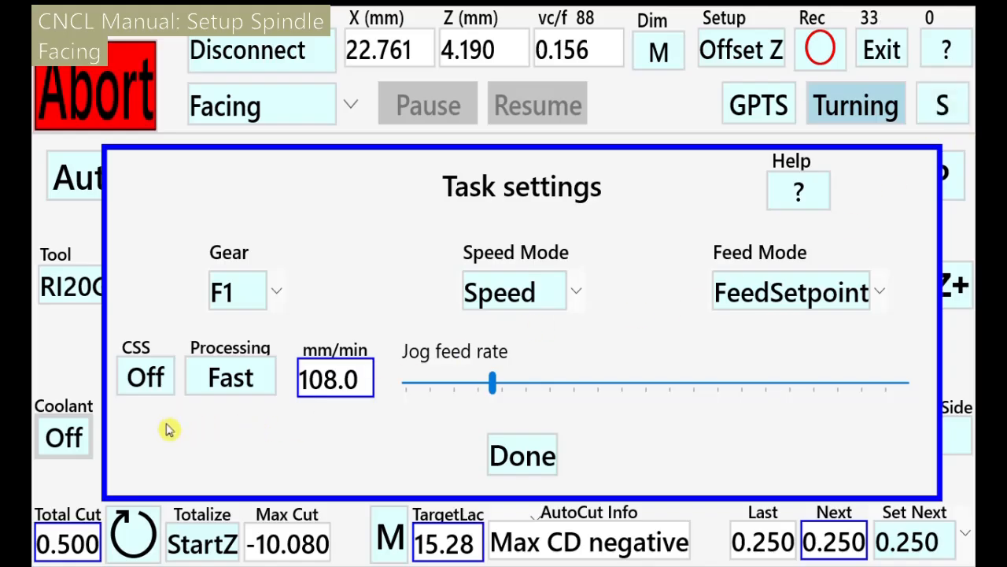
# Turn CSS on, switch to 0.100 mm/rev feed per revolution, and start the facing cut
pyautogui.click(159, 398)
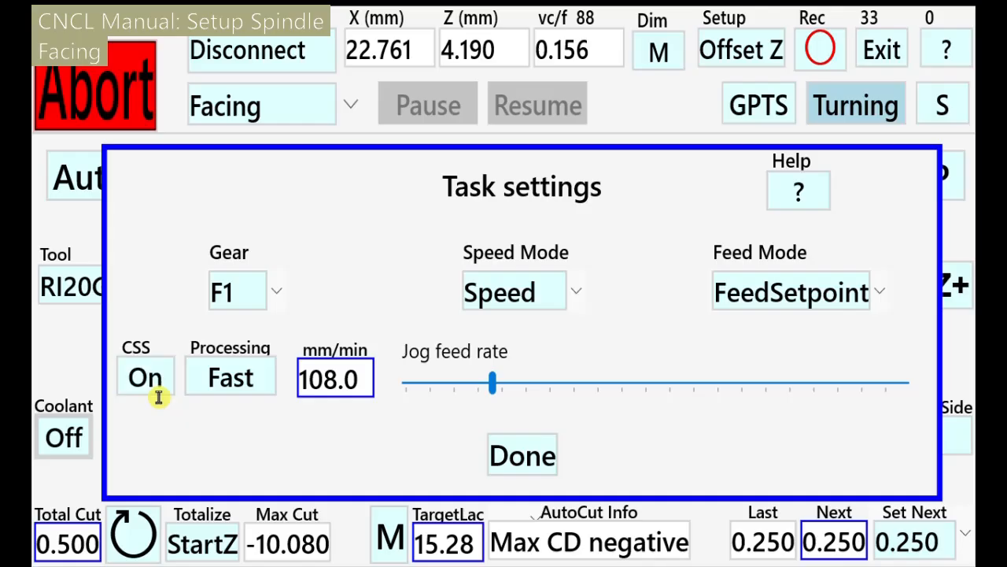
pyautogui.click(771, 310)
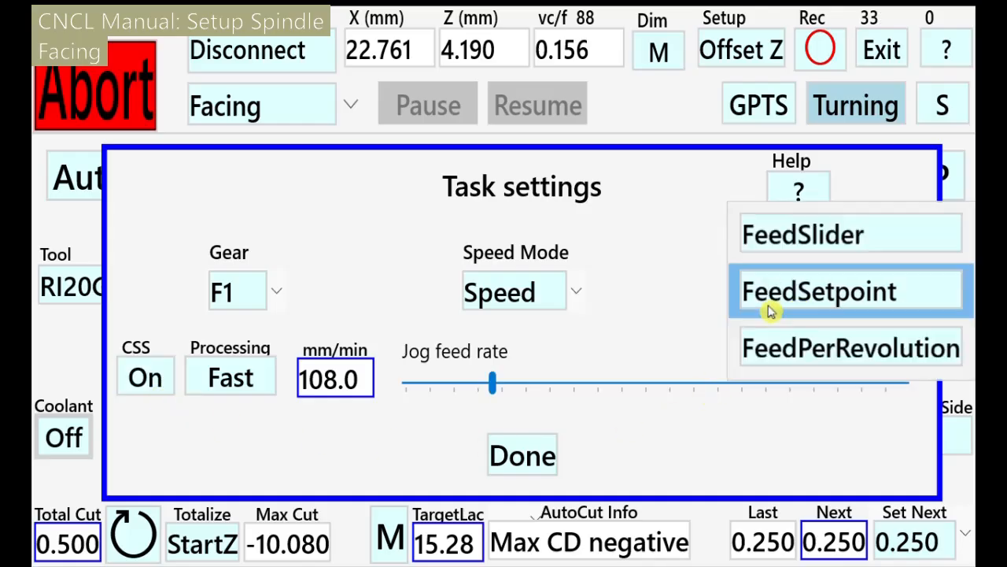
pyautogui.click(799, 355)
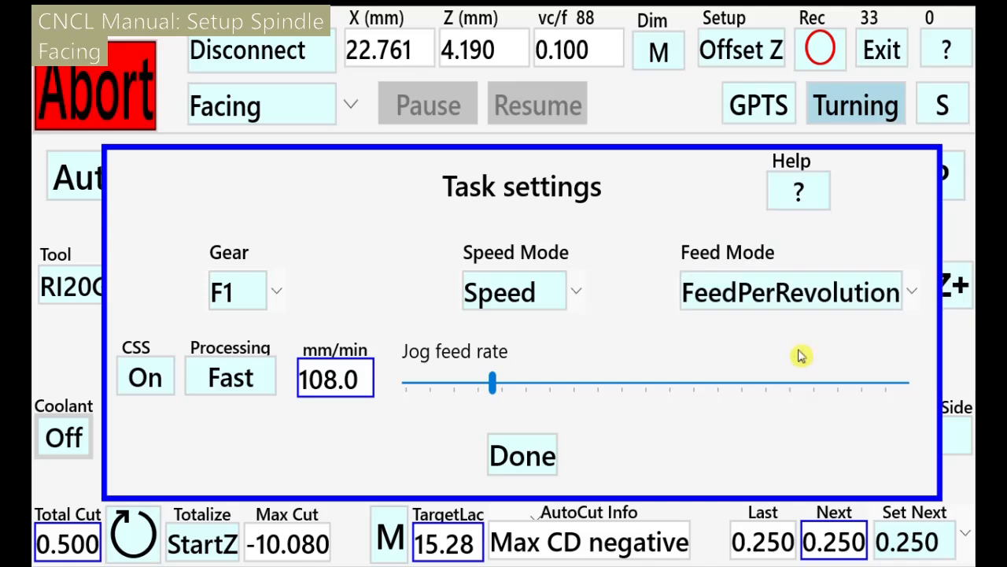
pyautogui.click(536, 468)
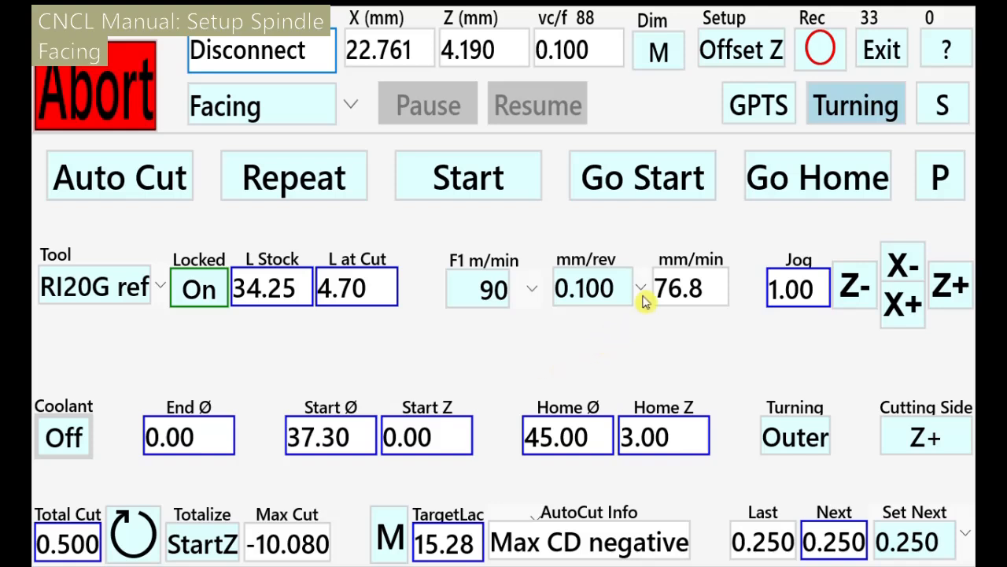
pyautogui.click(482, 194)
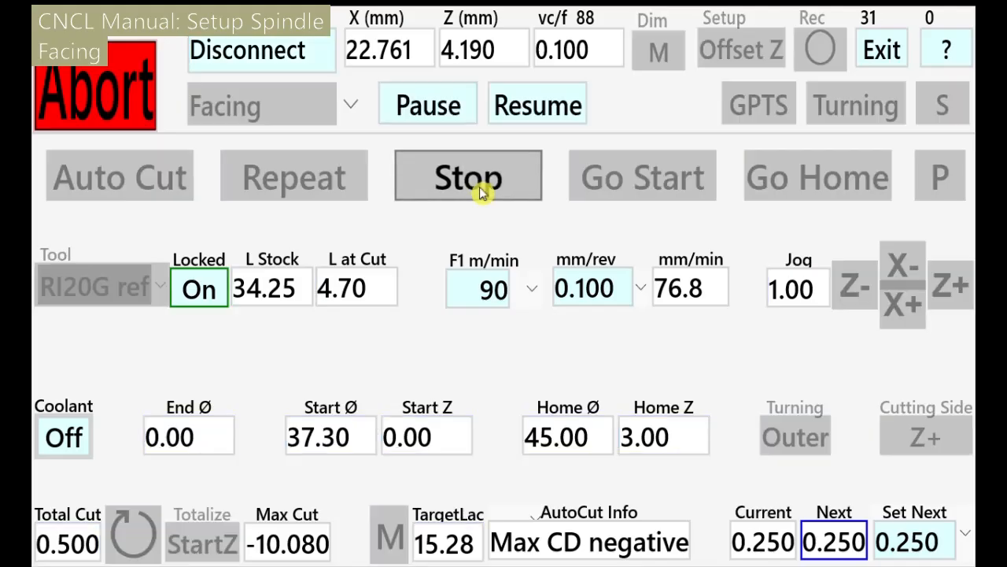